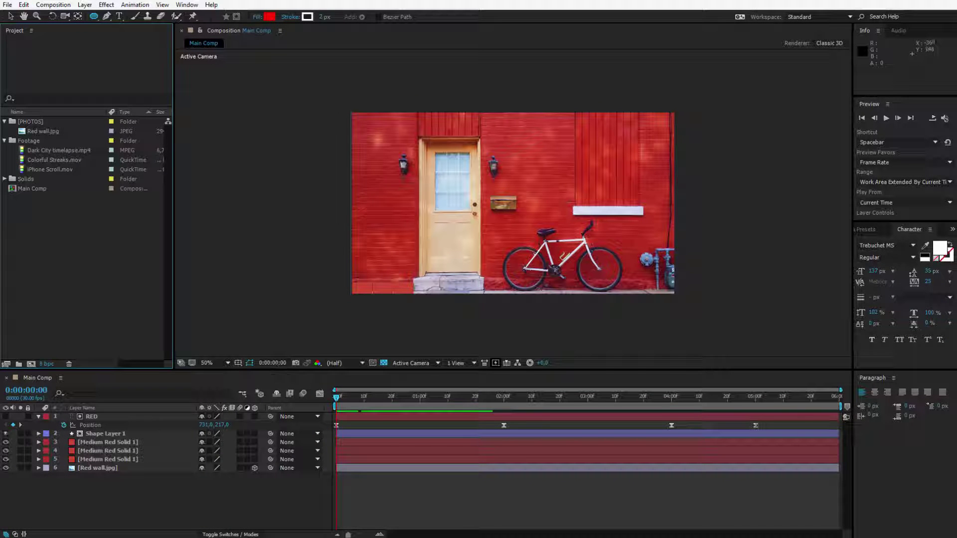
# - Inspect the iPhone Scroll.mov clip's details in the Project panel and select several project items
pyautogui.click(64, 169)
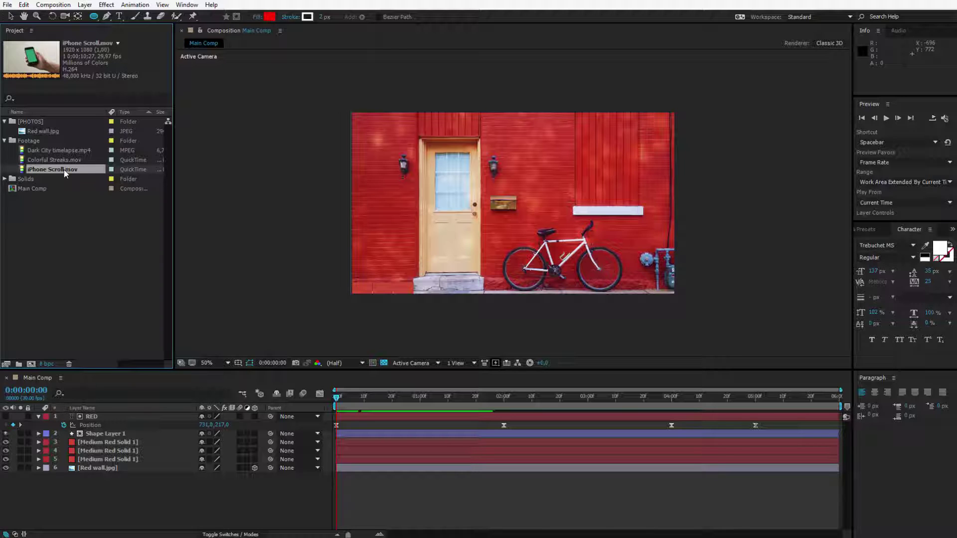
pyautogui.click(75, 242)
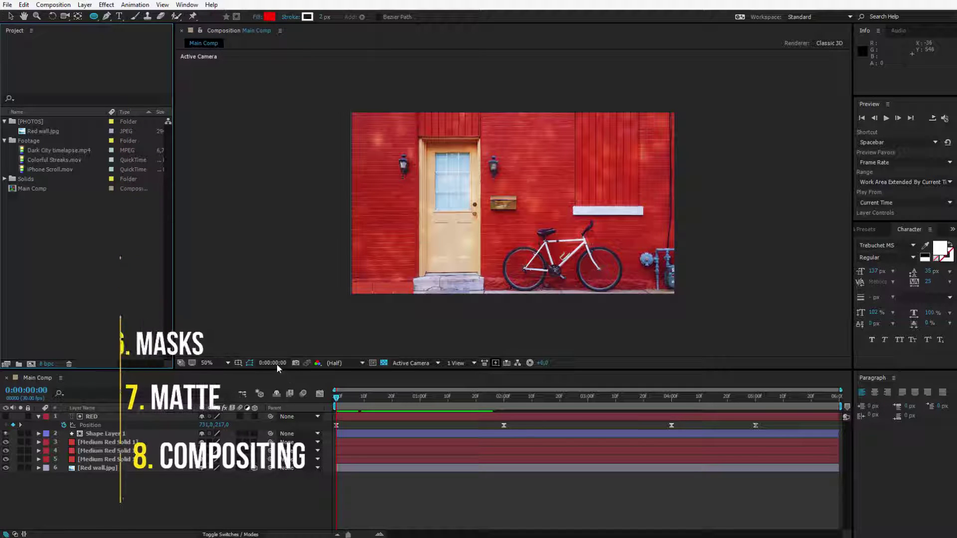
pyautogui.click(64, 169)
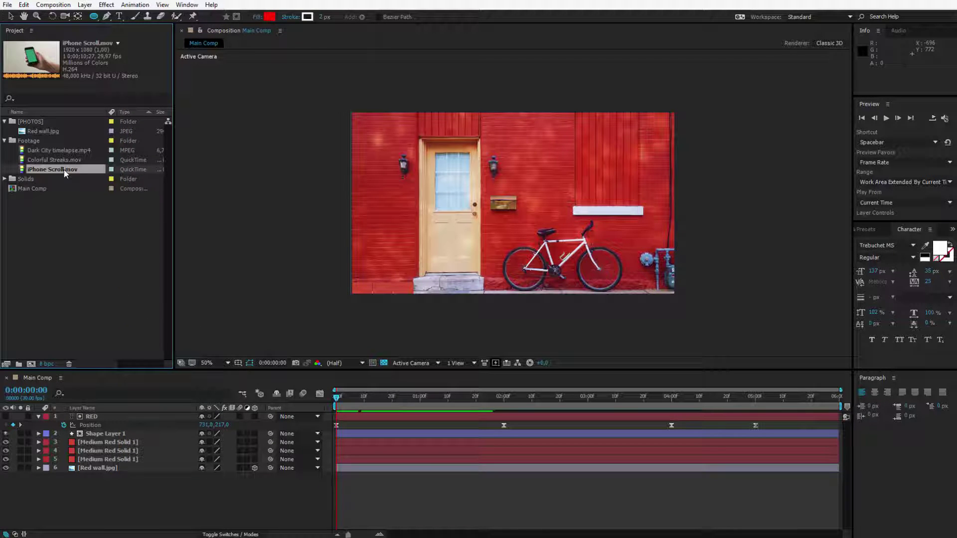
pyautogui.click(73, 243)
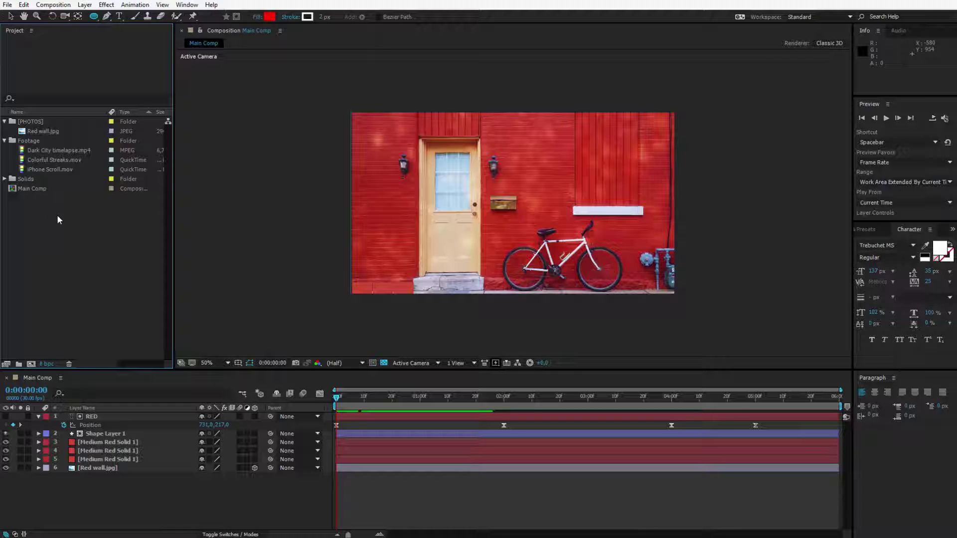
pyautogui.moveTo(57, 215)
pyautogui.mouseDown()
pyautogui.moveTo(30, 120)
pyautogui.moveTo(42, 223)
pyautogui.mouseUp()
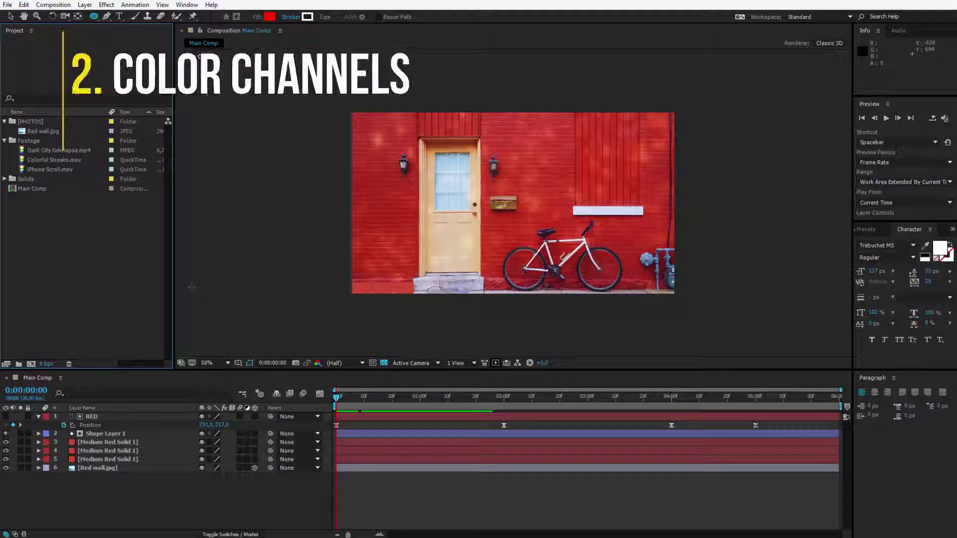
# - View the composition's red, green and blue channels one at a time
pyautogui.click(598, 300)
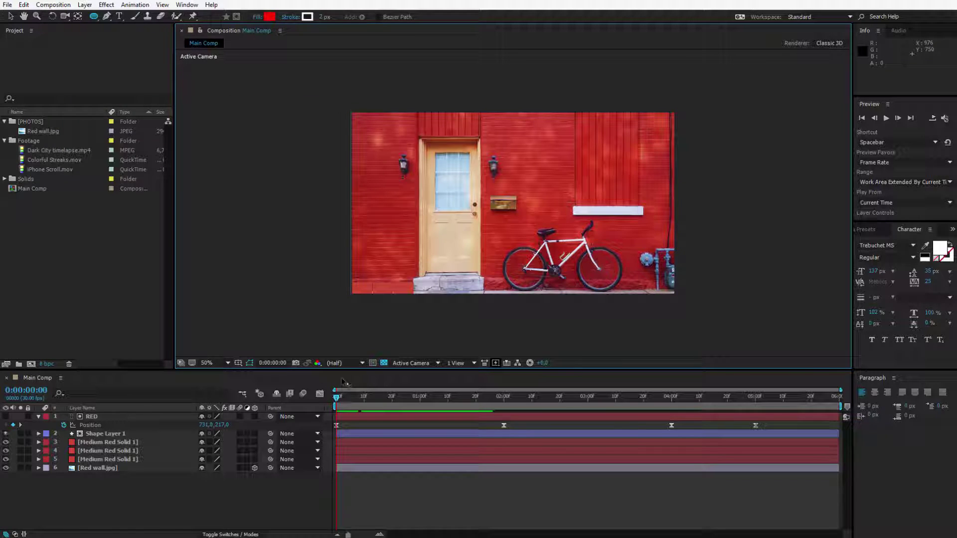
pyautogui.click(318, 363)
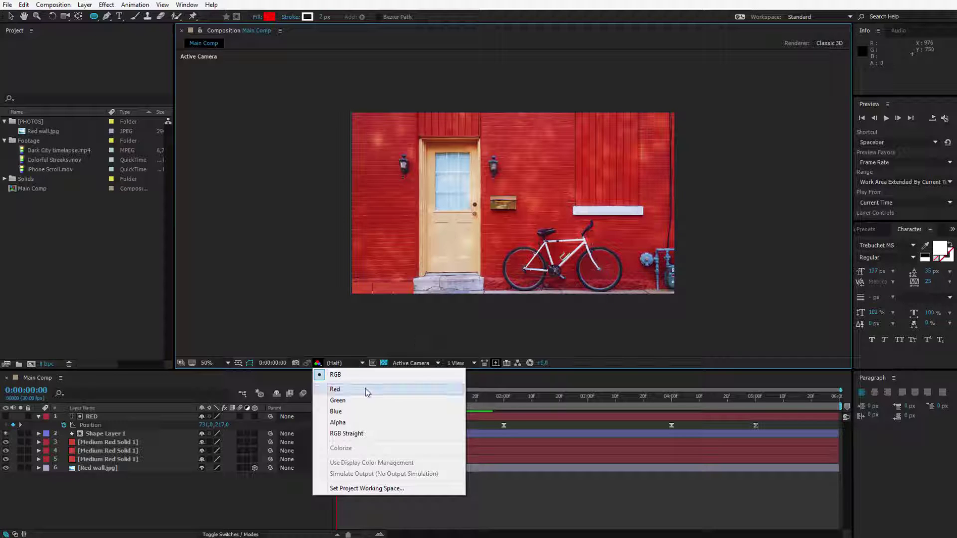
pyautogui.click(322, 340)
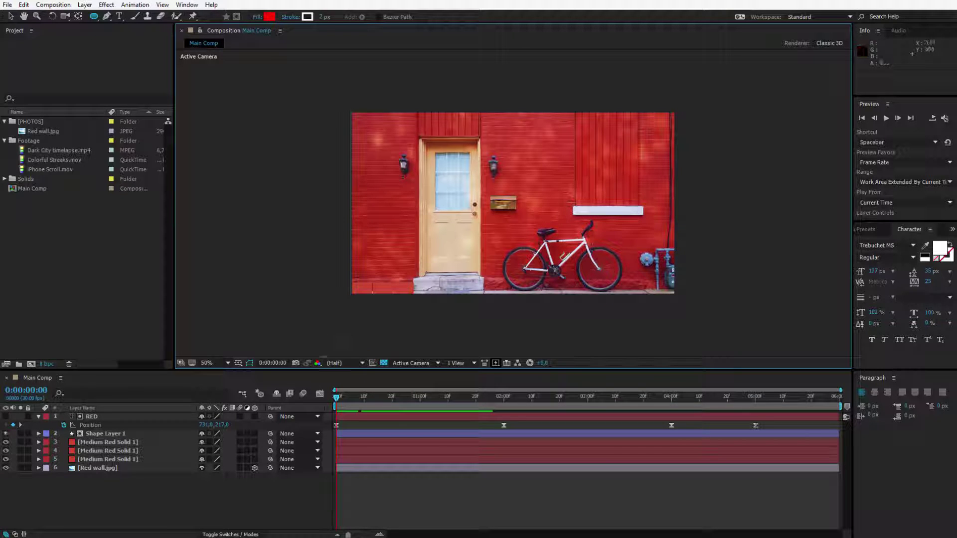
pyautogui.click(317, 363)
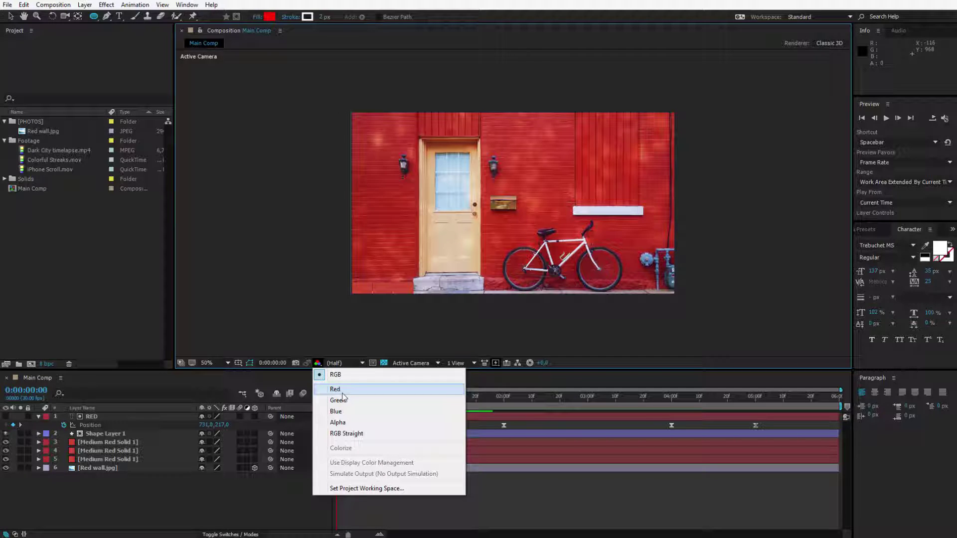
pyautogui.click(342, 392)
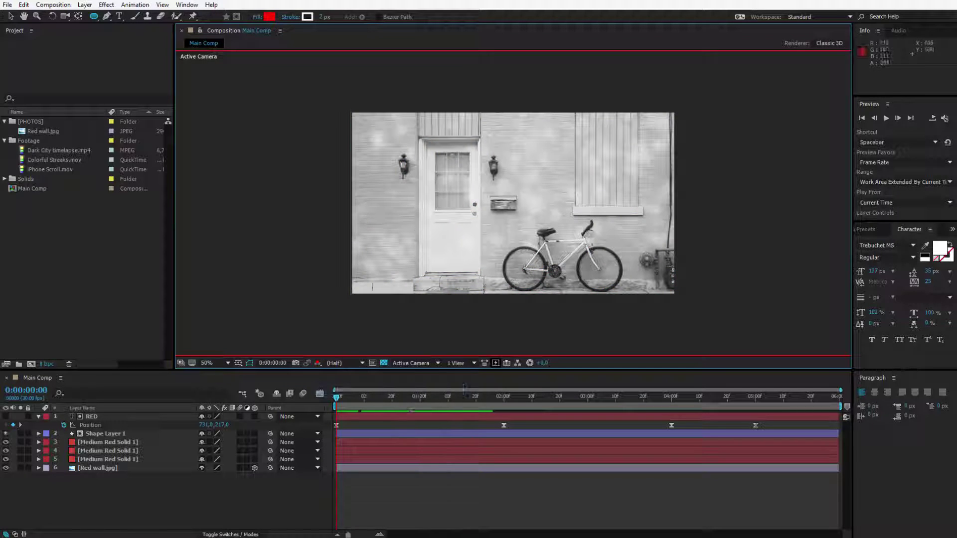
pyautogui.click(317, 363)
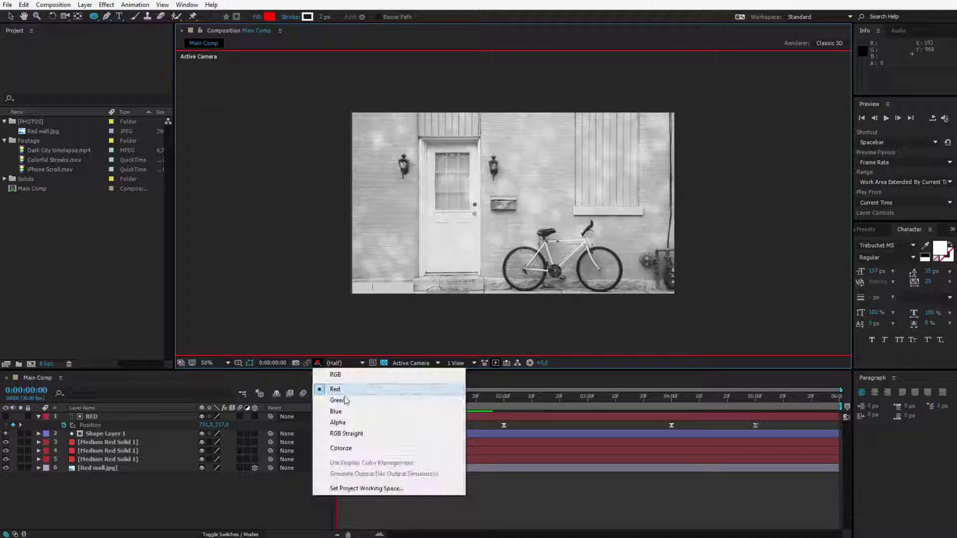
pyautogui.click(346, 401)
pyautogui.click(318, 363)
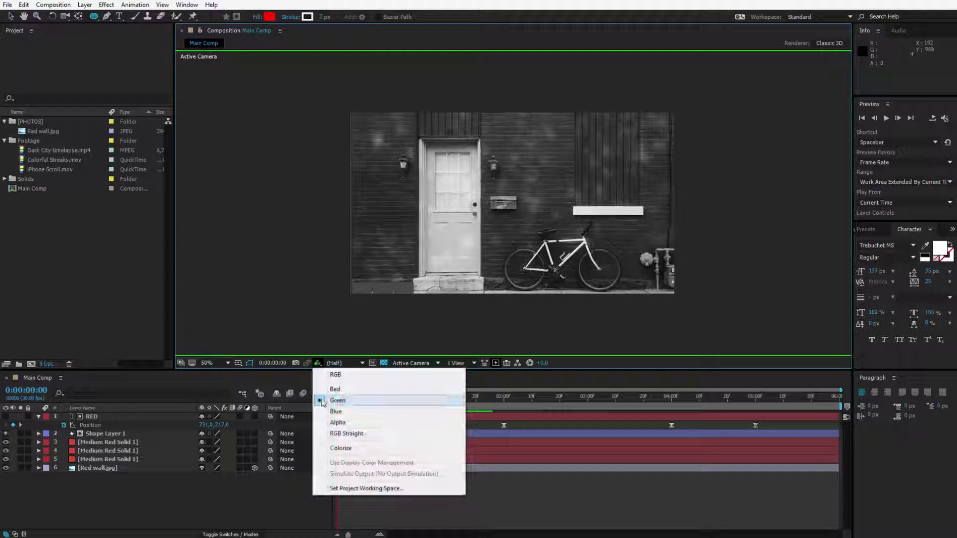
pyautogui.click(345, 409)
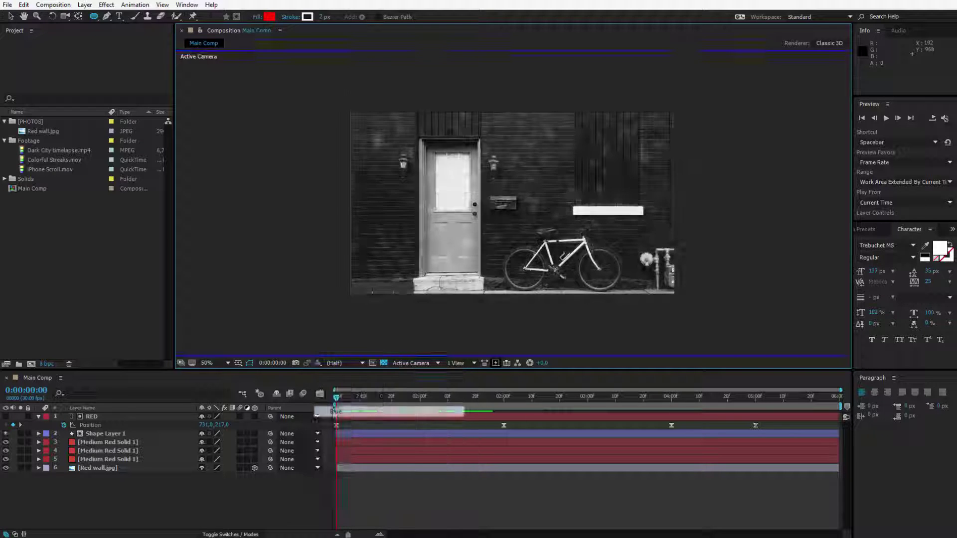
# - Return to full colour, check the alpha channel, then restore the full-colour view
pyautogui.click(317, 362)
pyautogui.click(344, 384)
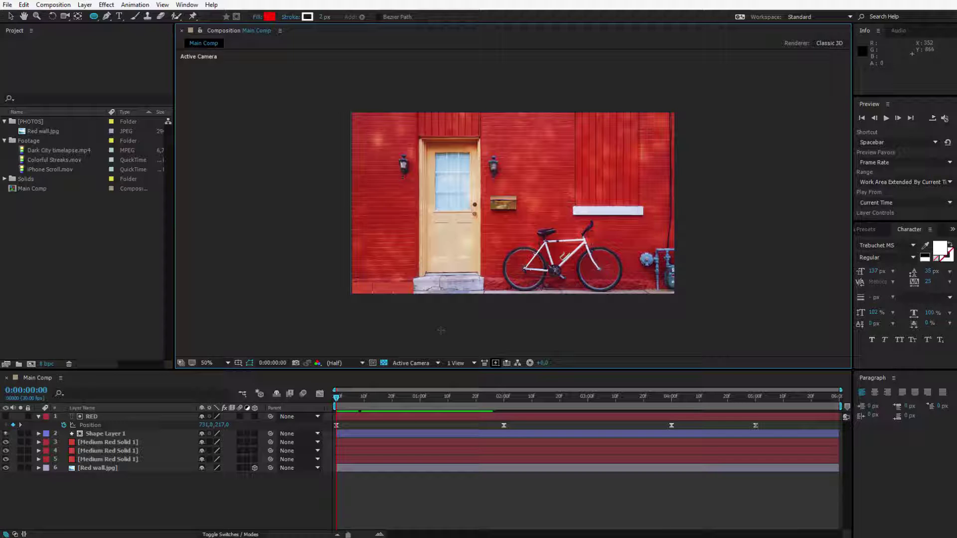
pyautogui.click(319, 363)
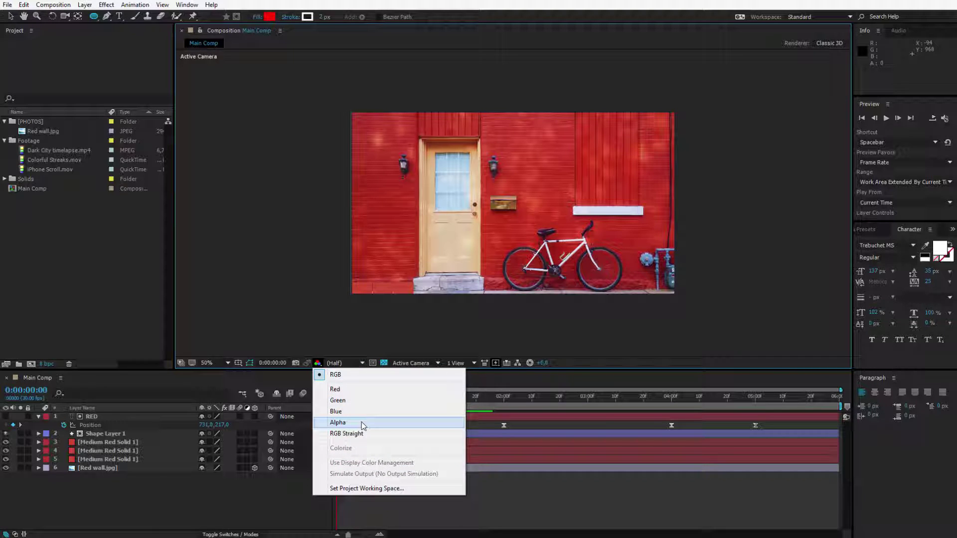
pyautogui.click(361, 422)
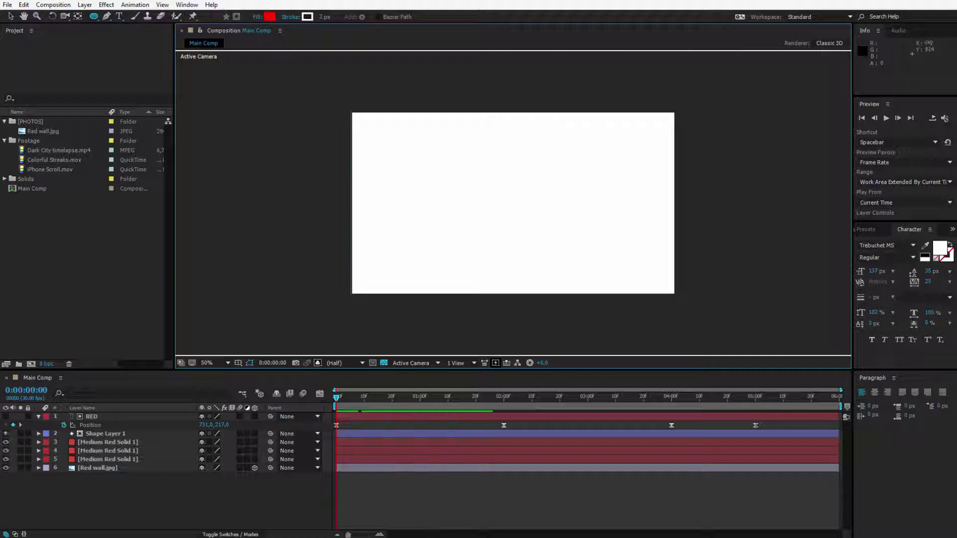
pyautogui.click(321, 364)
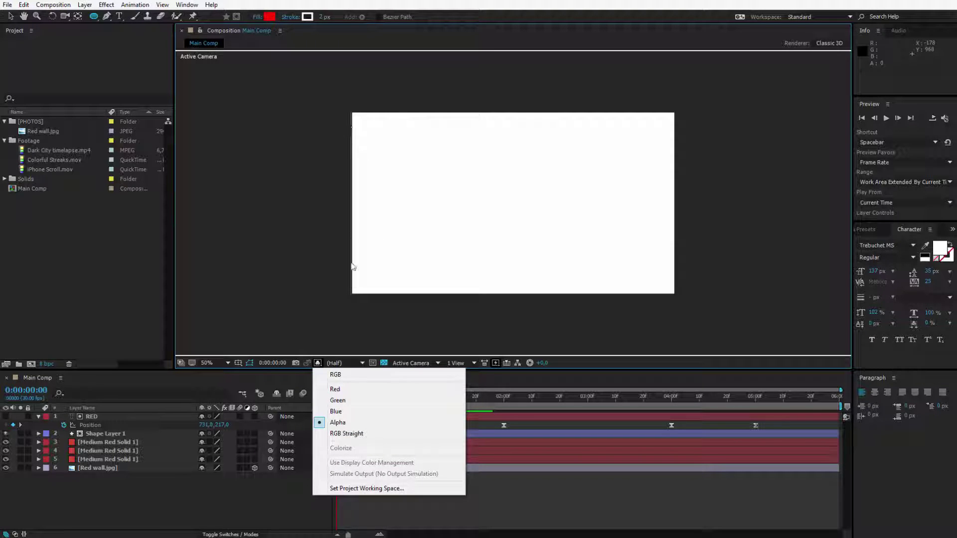
pyautogui.click(335, 375)
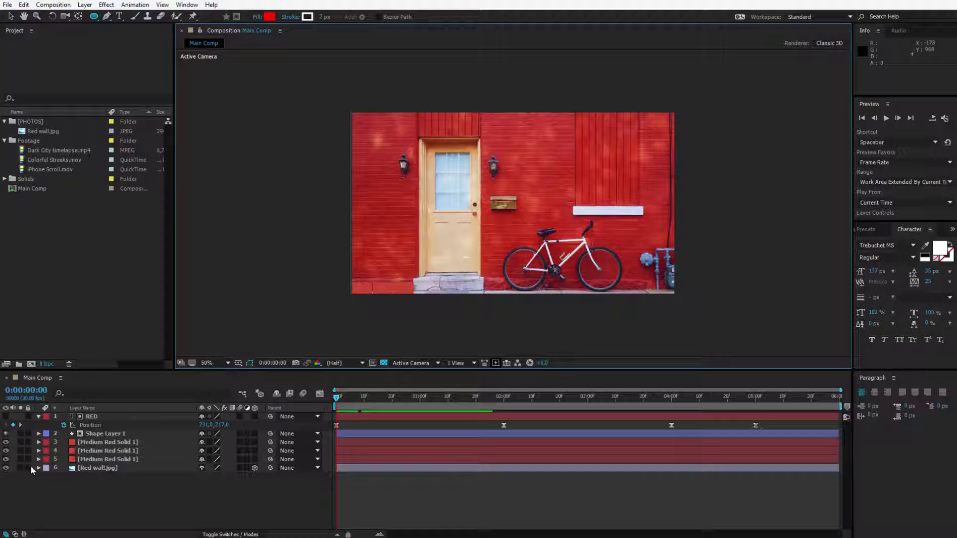
# - Hide Red wall.jpg, toggle the transparency checkerboard off and on, then show the layer again
pyautogui.click(6, 468)
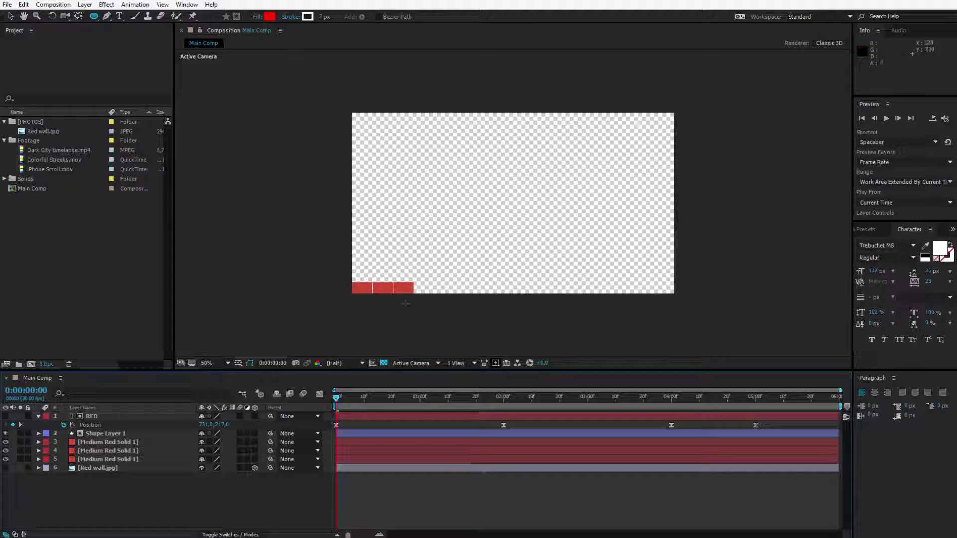
pyautogui.click(384, 363)
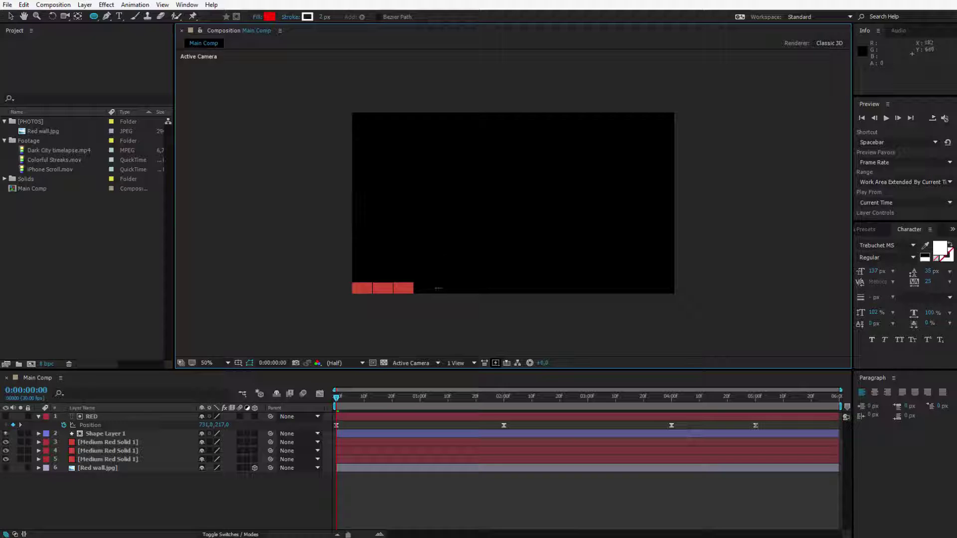
pyautogui.click(383, 363)
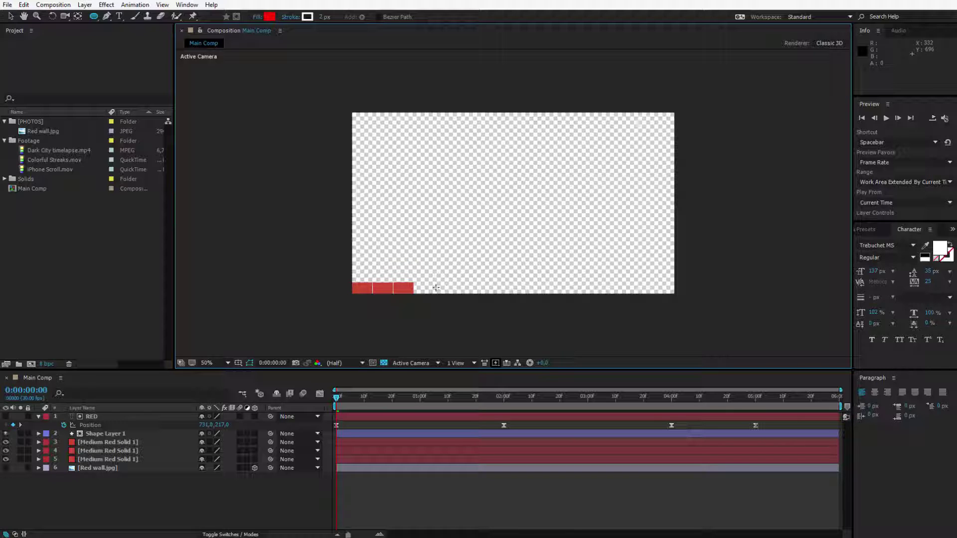
pyautogui.click(6, 468)
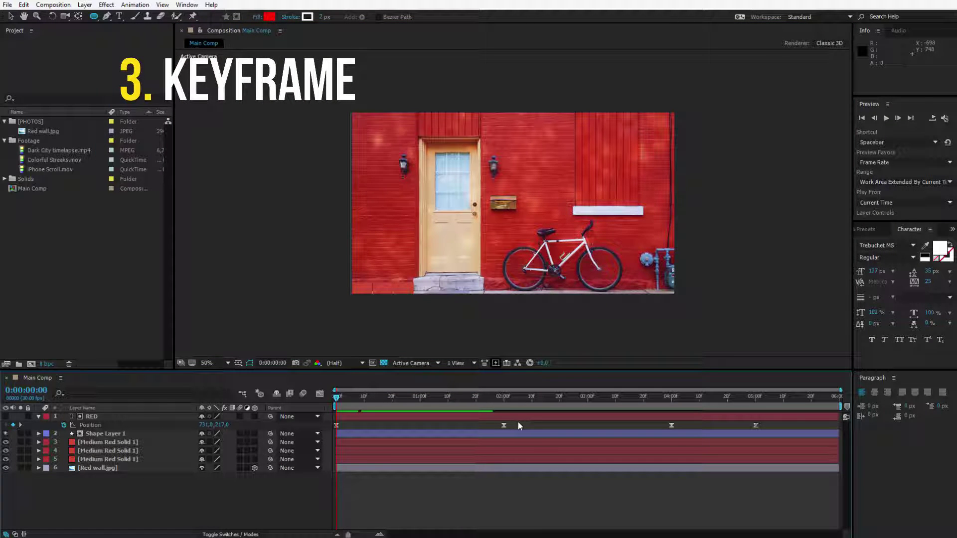
# - Move to 0:00:01:11 and select the RED layer's Position keyframes
pyautogui.moveTo(519, 421); pyautogui.dragTo(332, 431)
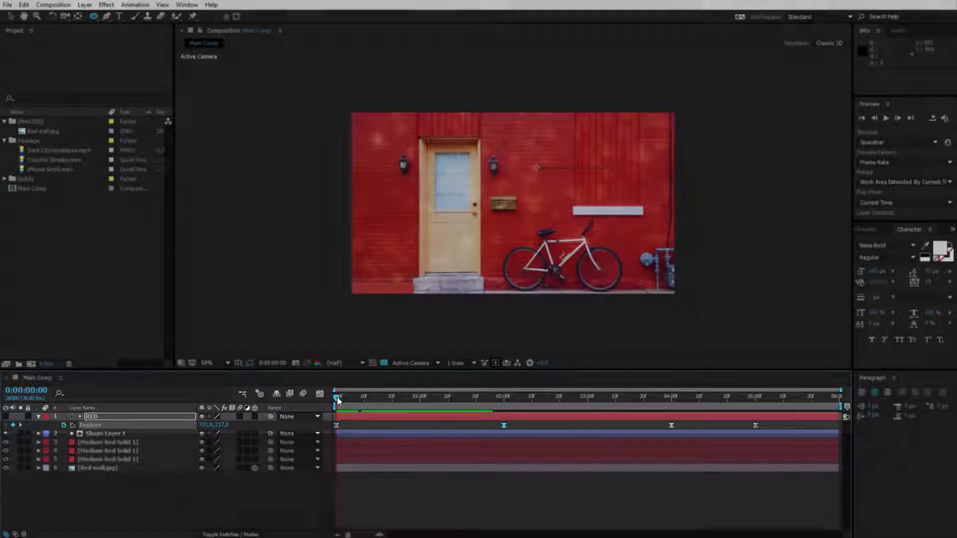
pyautogui.moveTo(337, 397); pyautogui.dragTo(451, 399)
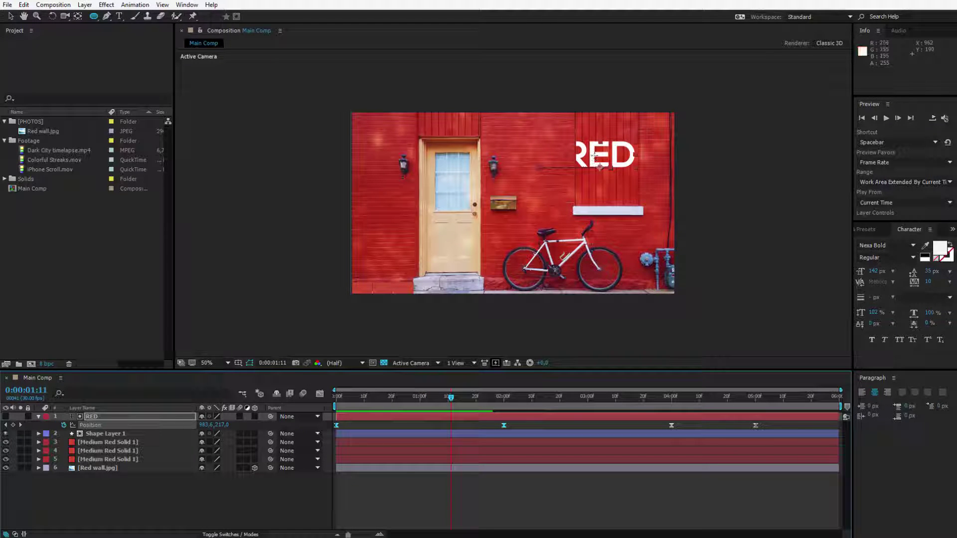
pyautogui.click(362, 427)
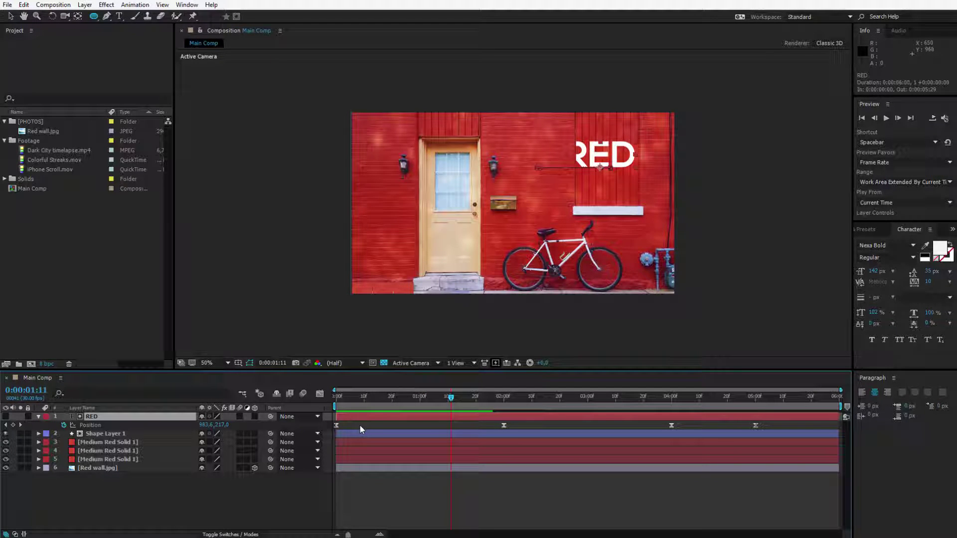
pyautogui.click(504, 425)
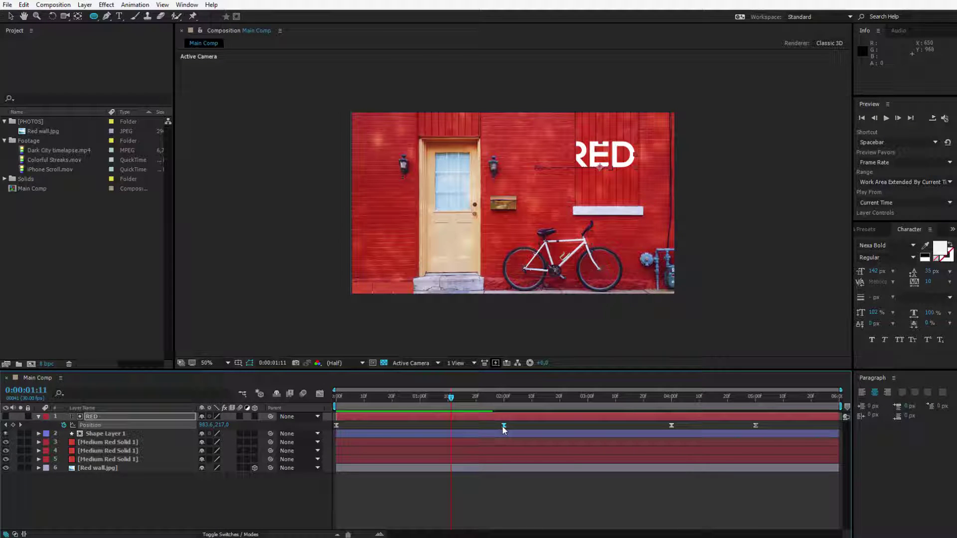
pyautogui.click(336, 425)
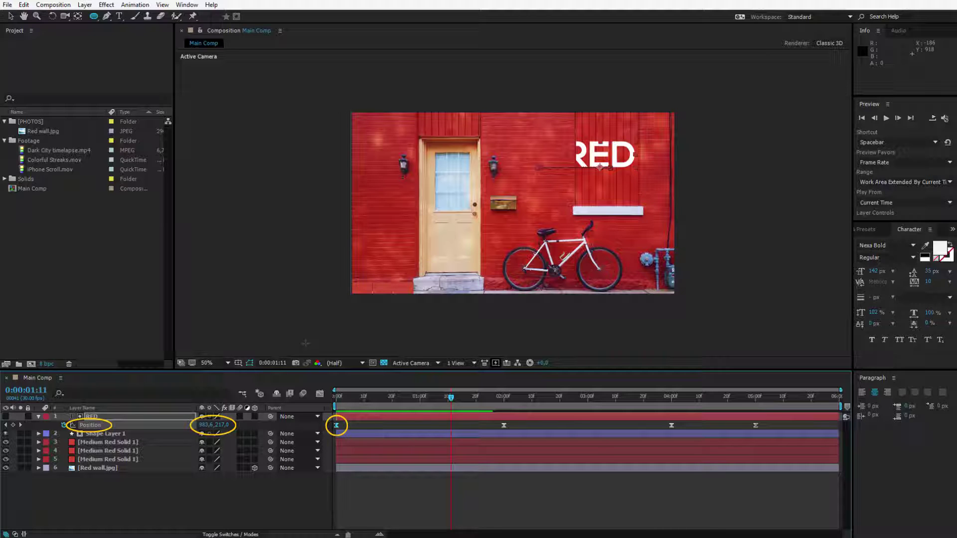
pyautogui.moveTo(364, 427); pyautogui.dragTo(787, 422)
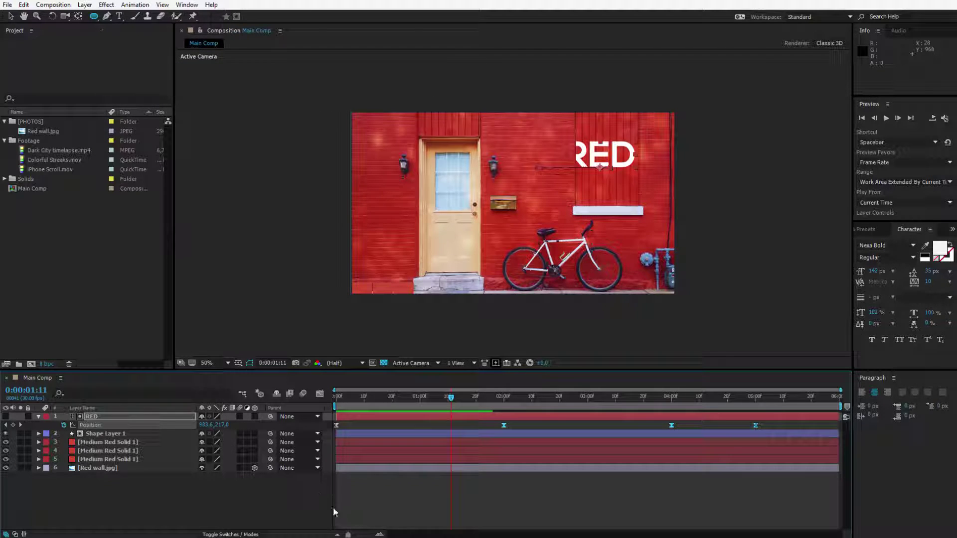
# - Draw a red Ellipse Tool shape over the door and expand Ellipse 1's fill properties
pyautogui.click(354, 498)
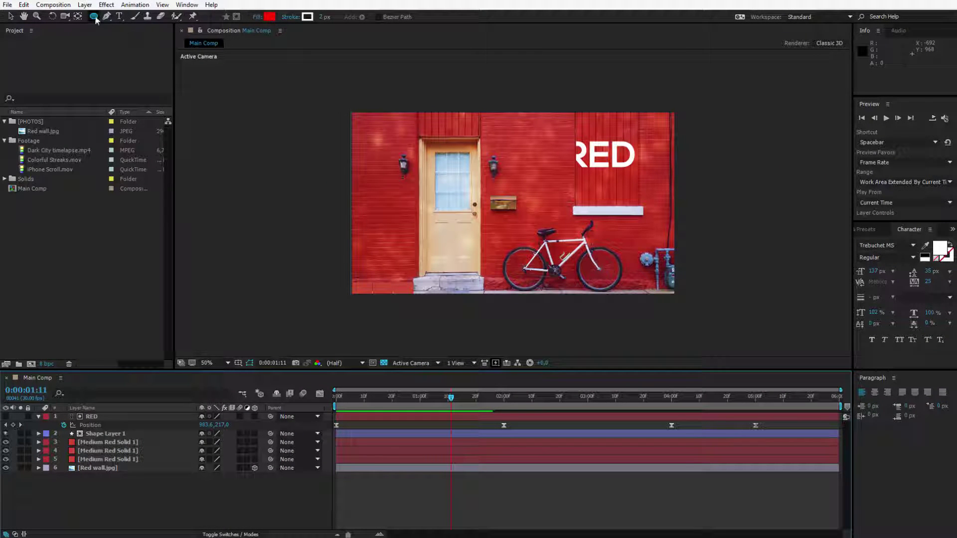
pyautogui.moveTo(93, 17); pyautogui.dragTo(131, 39)
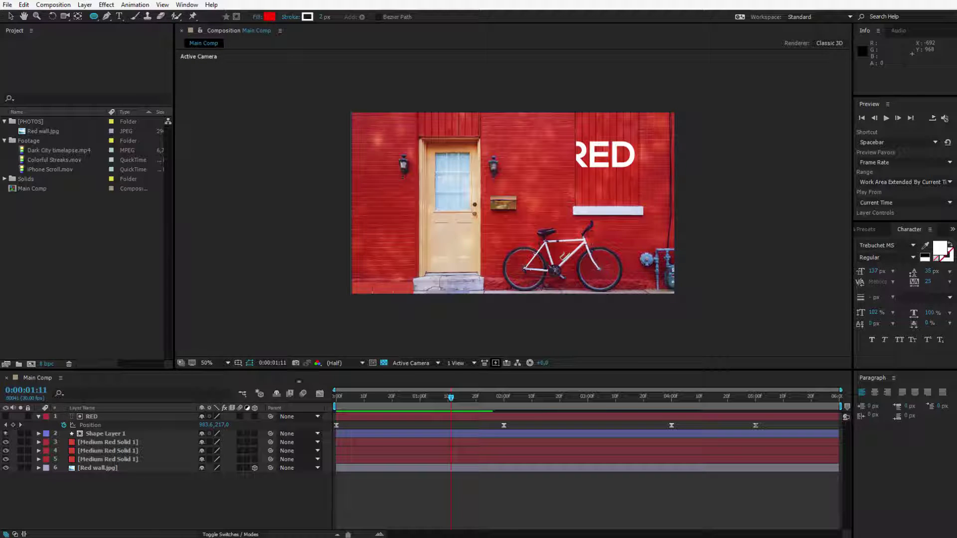
pyautogui.moveTo(386, 170); pyautogui.dragTo(505, 251)
pyautogui.click(57, 433)
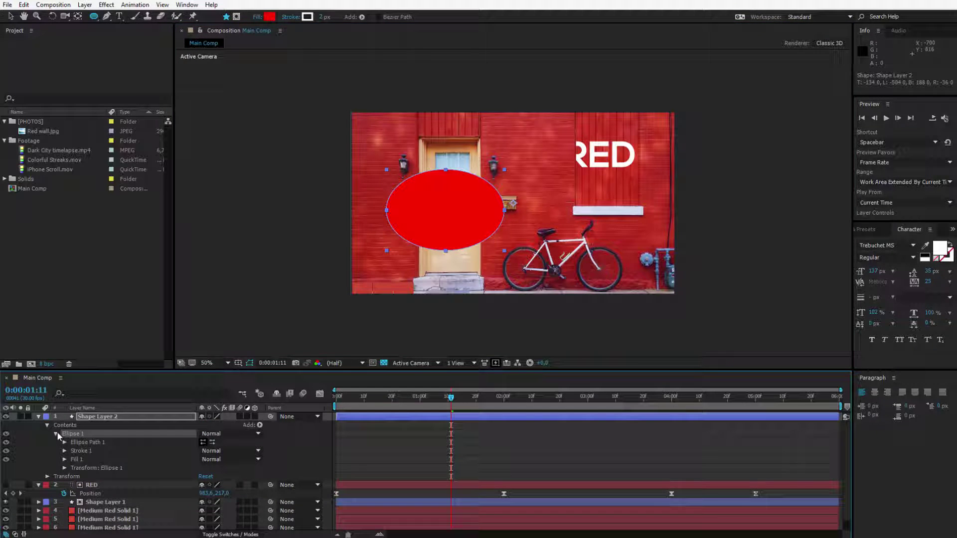
pyautogui.click(65, 459)
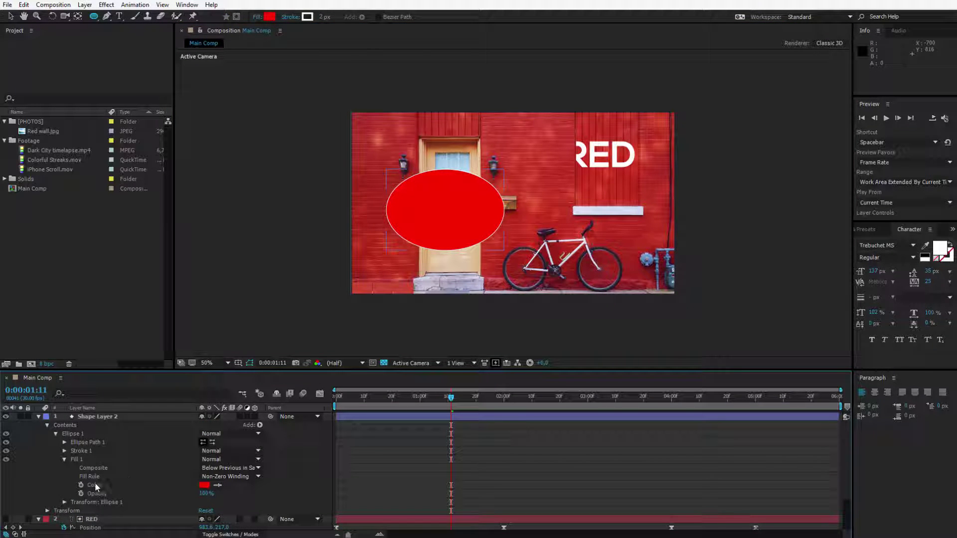
# - Keyframe the ellipse fill from red at 0:00:01:11 to light blue 00B4FF at 0:00:02:10
pyautogui.click(81, 485)
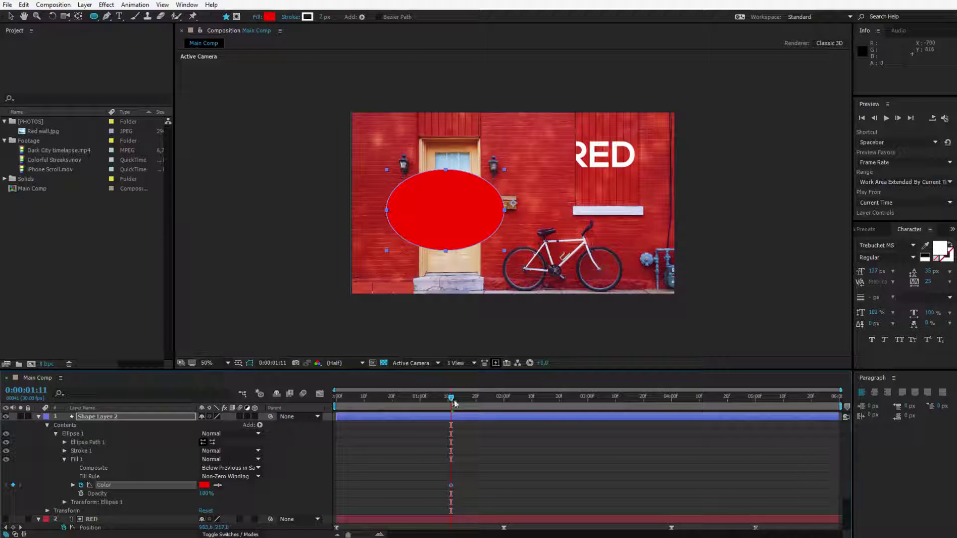
pyautogui.moveTo(454, 404); pyautogui.dragTo(531, 398)
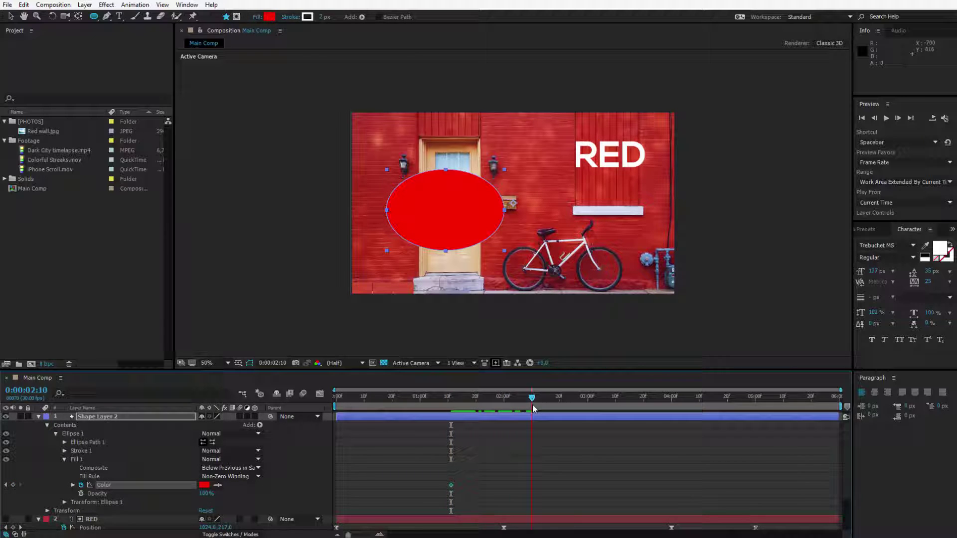
pyautogui.click(205, 485)
pyautogui.write('00B4FF')
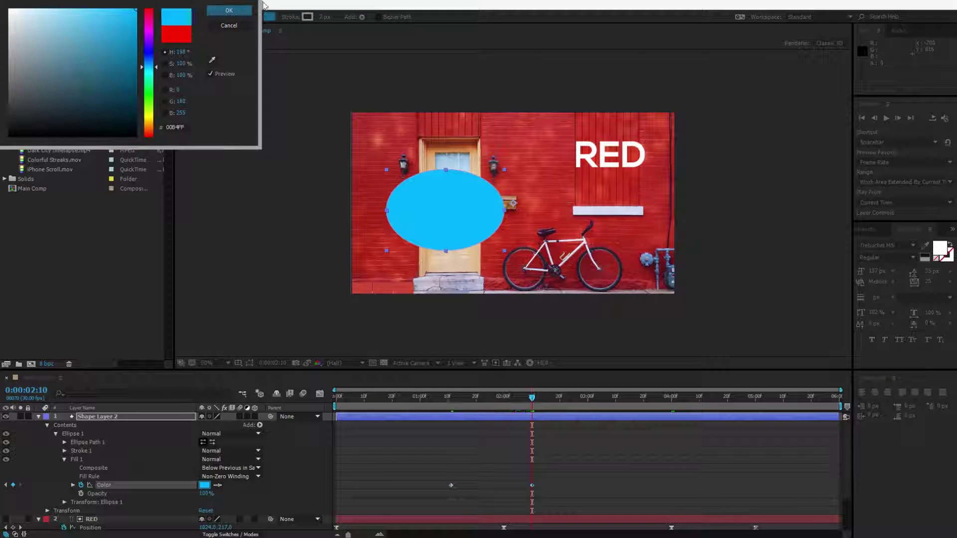
pyautogui.click(235, 11)
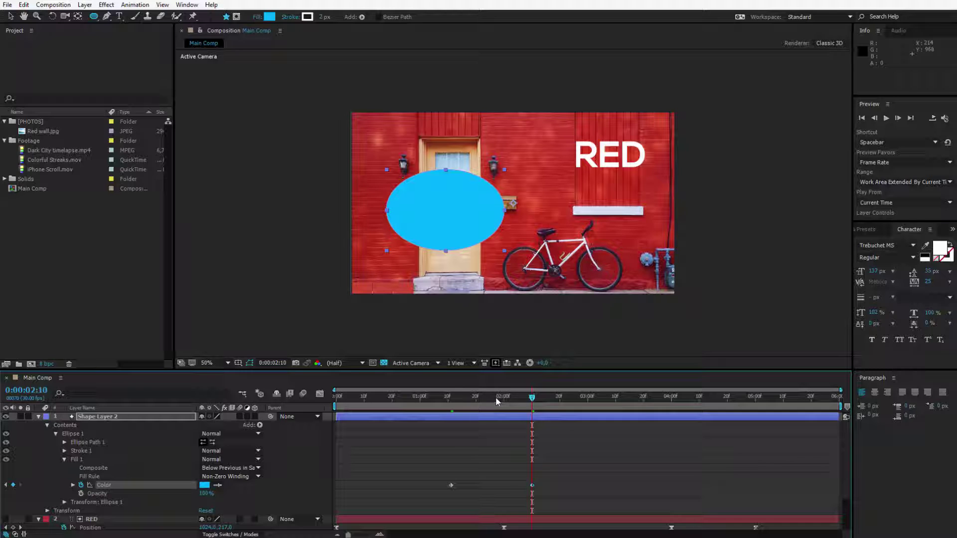
# - Preview the red-to-blue colour animation from 0:00:01:11, then delete Shape Layer 2
pyautogui.click(450, 398)
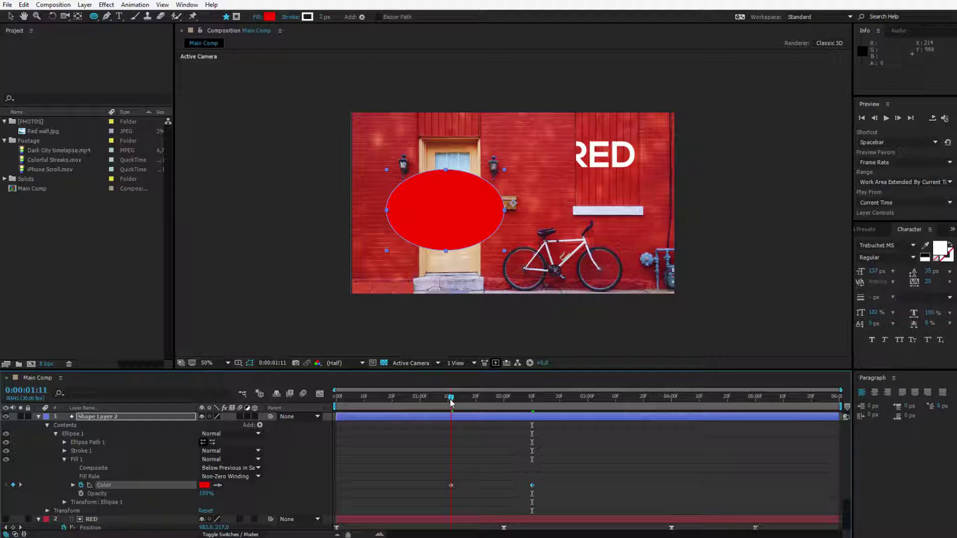
pyautogui.moveTo(434, 474); pyautogui.dragTo(535, 491)
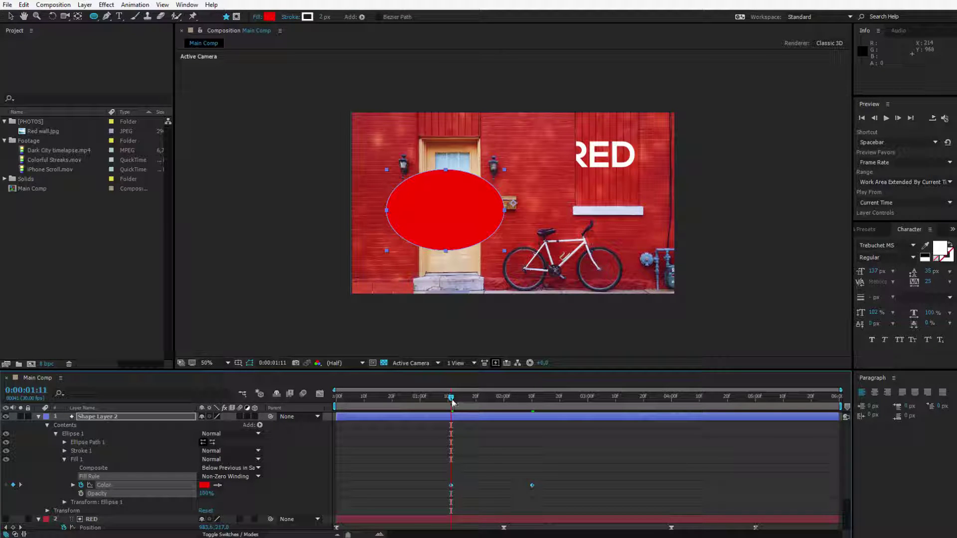
pyautogui.press('space')
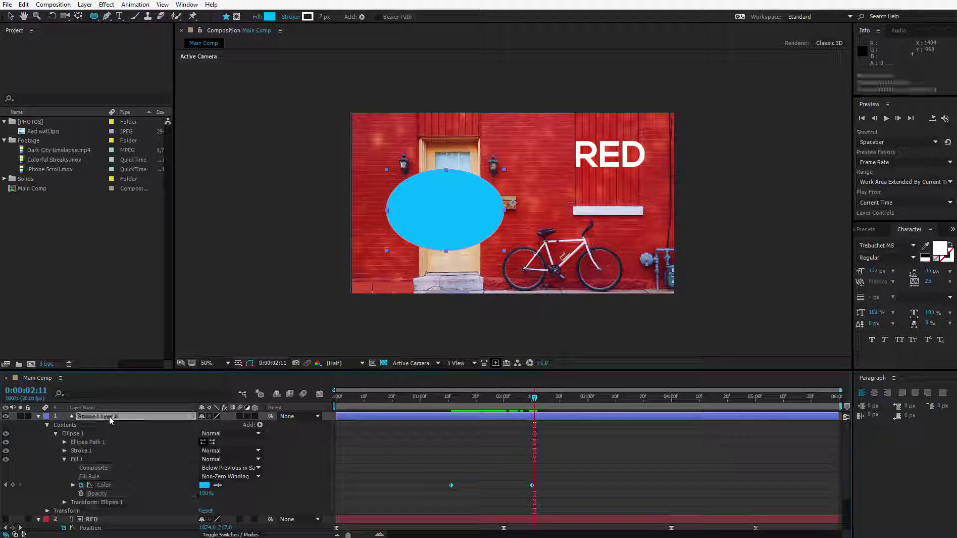
pyautogui.press('Delete')
# - Preview Main Comp, add it to the Render Queue with Ctrl+M, and return to its timeline
pyautogui.click(356, 410)
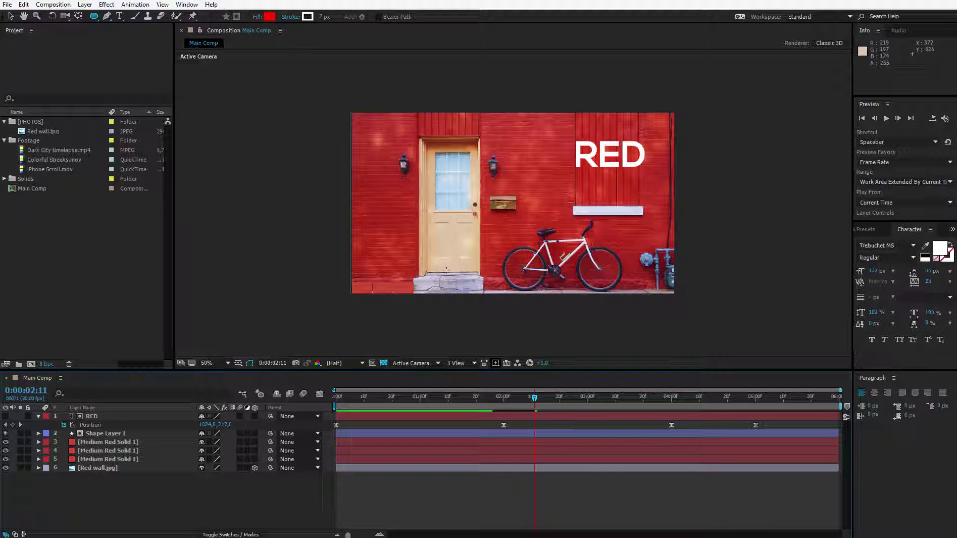
pyautogui.press('space')
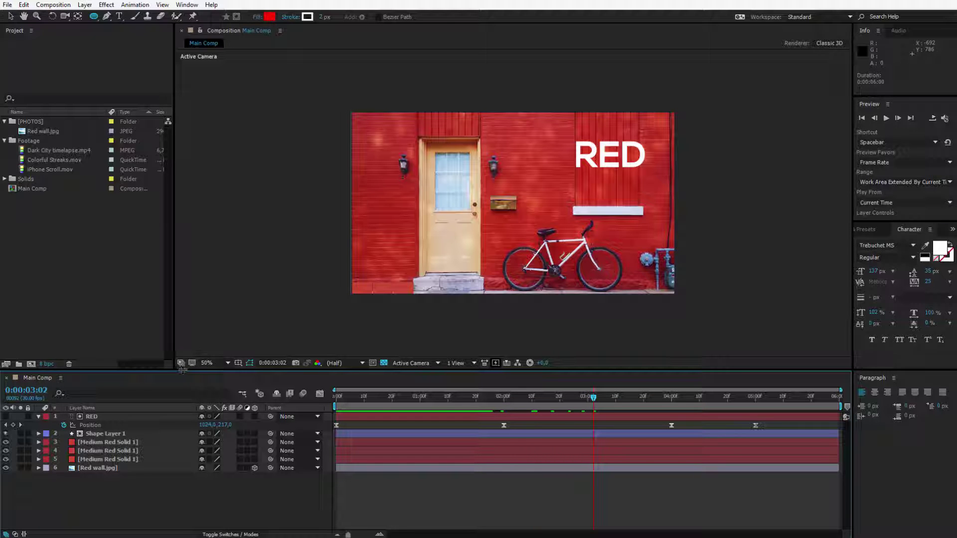
pyautogui.hotkey('ctrl', 'm')
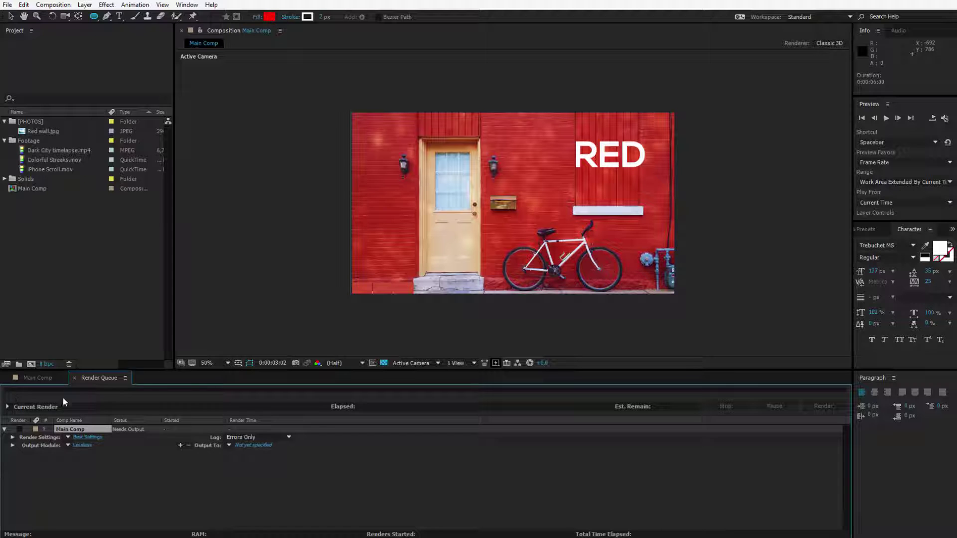
pyautogui.click(37, 378)
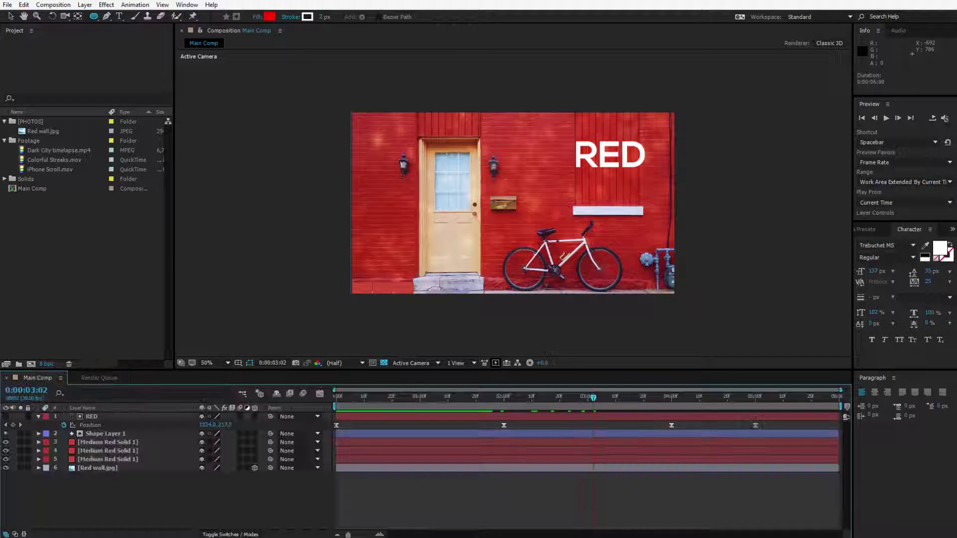
pyautogui.click(98, 378)
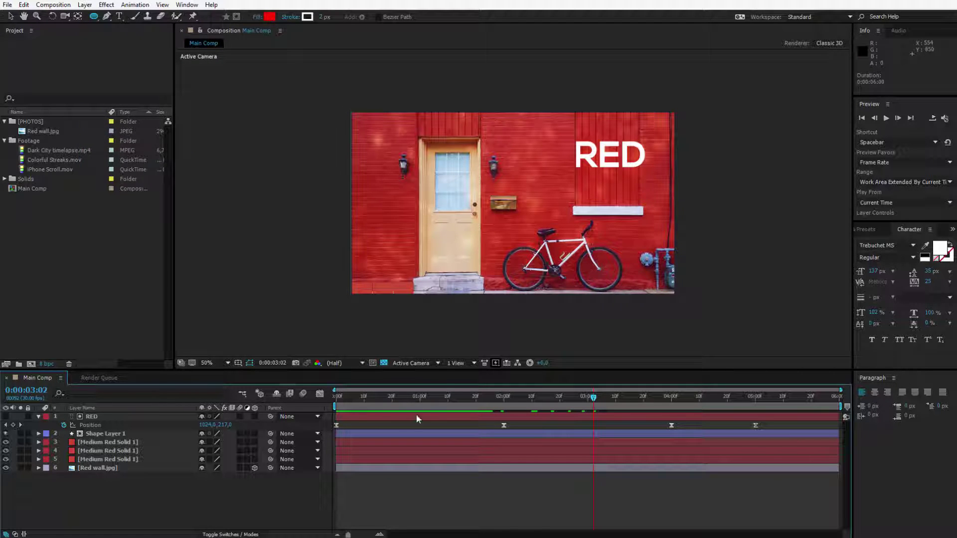
pyautogui.click(121, 484)
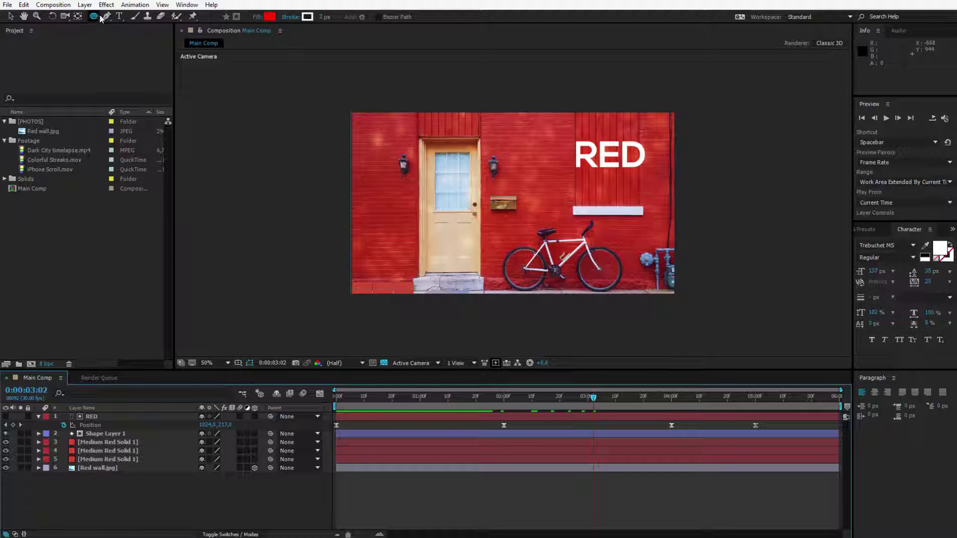
pyautogui.moveTo(95, 16); pyautogui.dragTo(125, 42)
pyautogui.moveTo(308, 125); pyautogui.dragTo(329, 144)
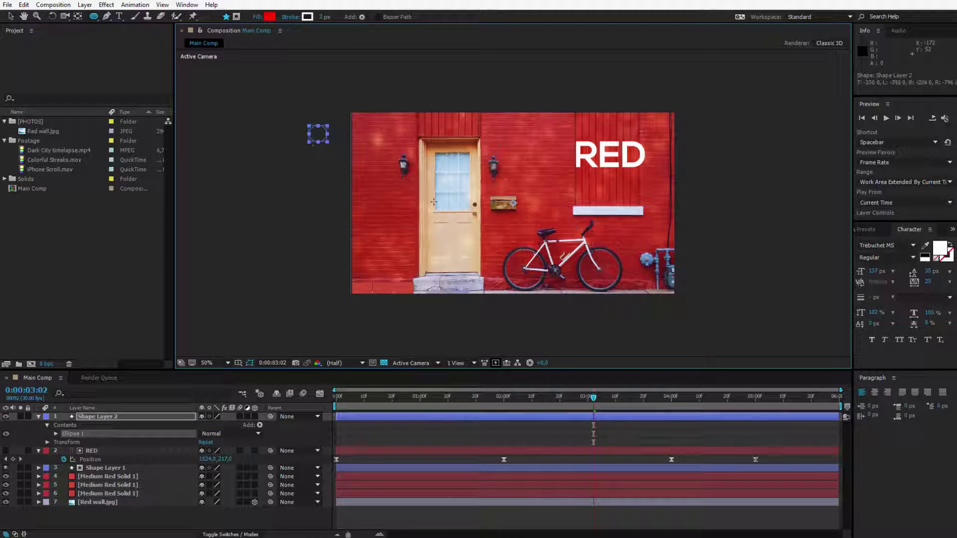
pyautogui.moveTo(433, 202); pyautogui.dragTo(513, 252)
pyautogui.hotkey('ctrl', 'z')
pyautogui.click(110, 418)
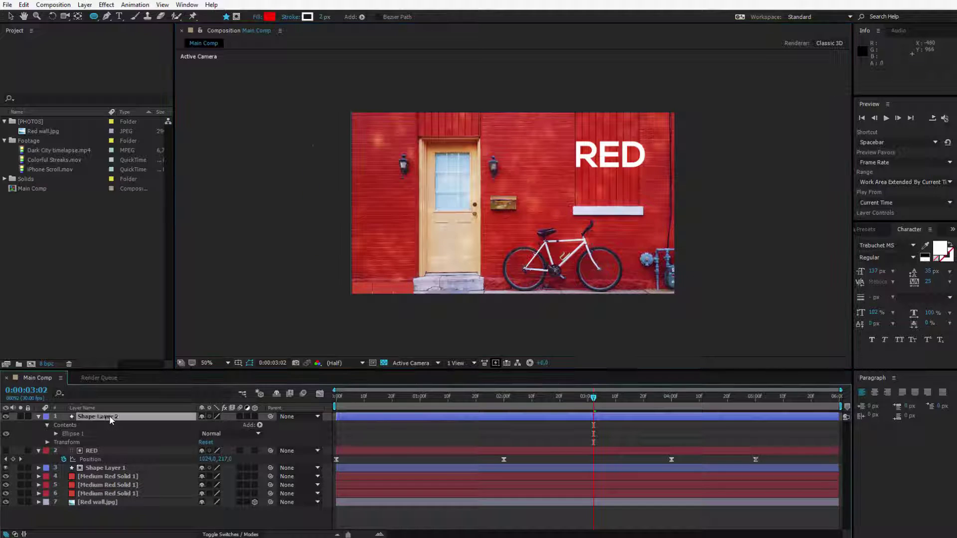
pyautogui.press('Delete')
pyautogui.click(98, 468)
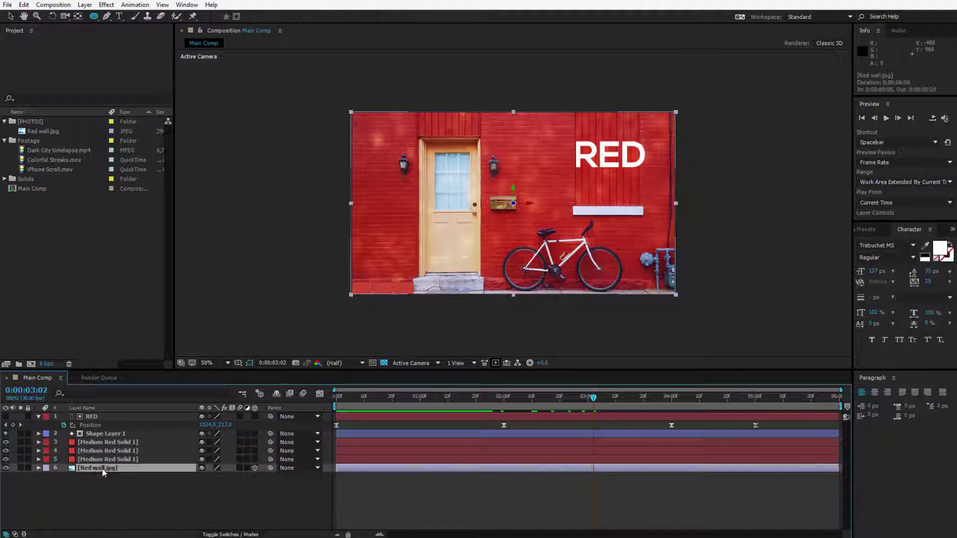
pyautogui.click(5, 468)
pyautogui.click(5, 468)
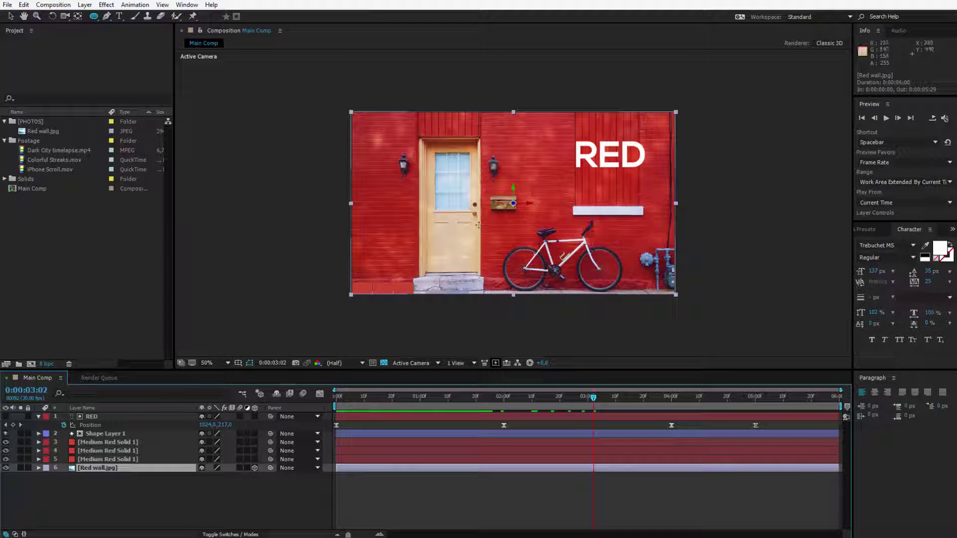
# - Draw an elliptical mask on the wall photo and try Subtract mode
pyautogui.moveTo(94, 16)
pyautogui.mouseDown()
pyautogui.moveTo(128, 19)
pyautogui.moveTo(126, 51)
pyautogui.moveTo(125, 39)
pyautogui.mouseUp()
pyautogui.moveTo(305, 142); pyautogui.dragTo(598, 291)
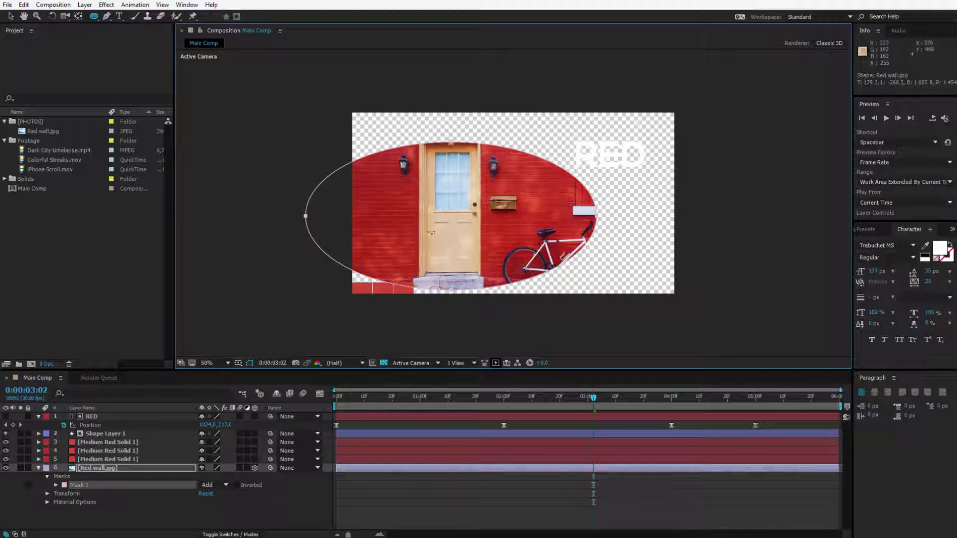
pyautogui.click(215, 486)
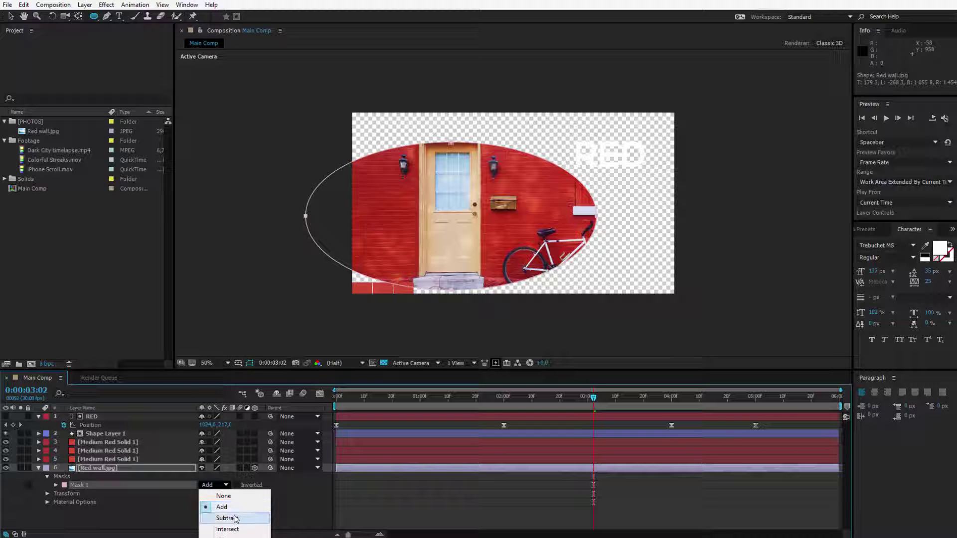
pyautogui.click(236, 519)
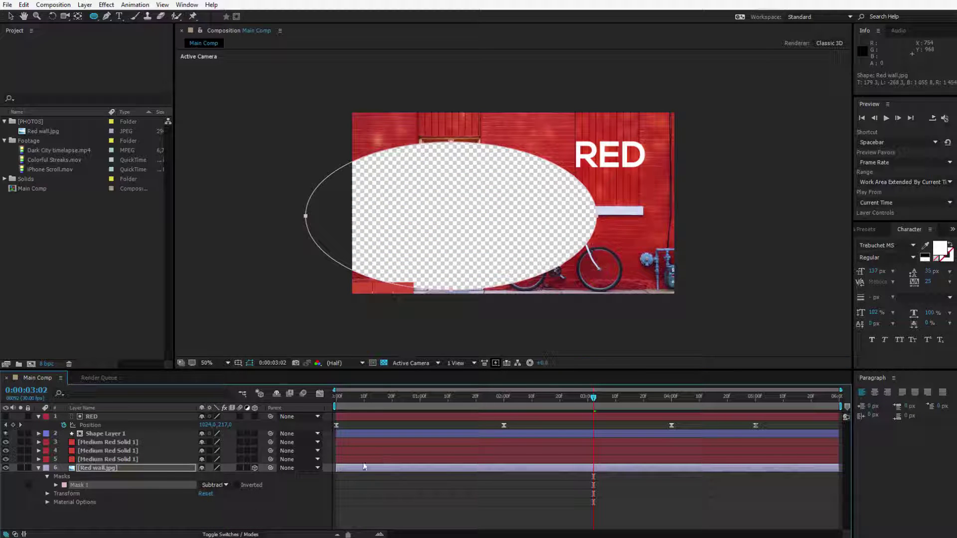
# - Switch Mask 1 back to Add and feather its edge to 330 pixels
pyautogui.click(226, 487)
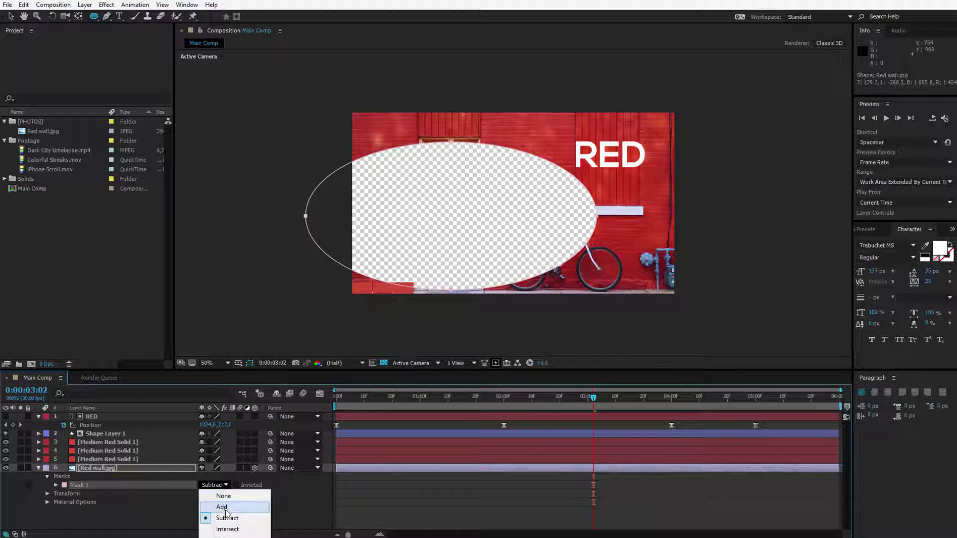
pyautogui.click(226, 507)
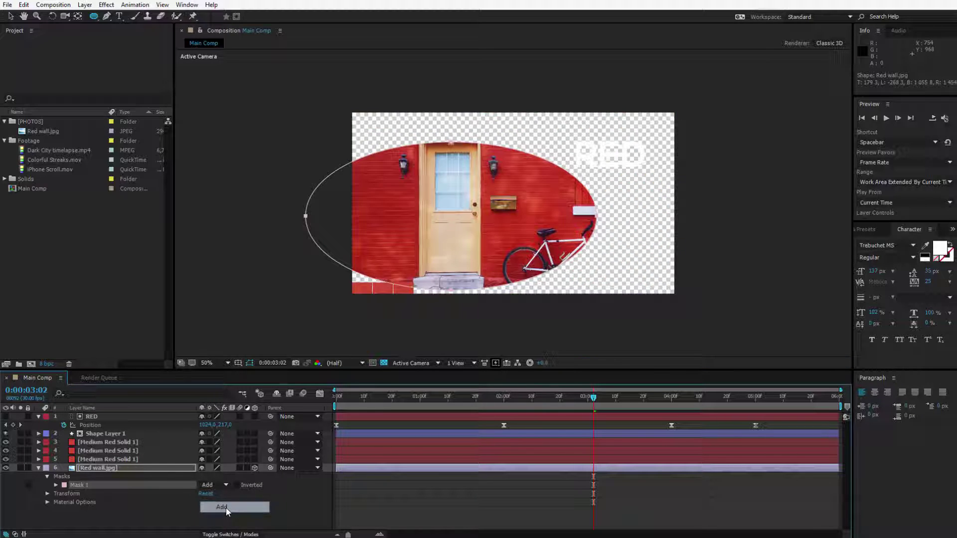
pyautogui.click(56, 484)
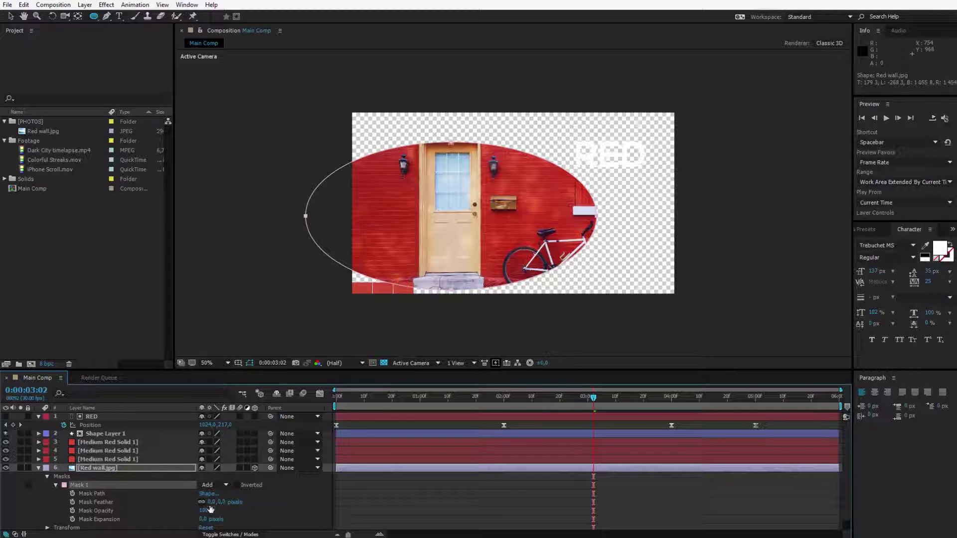
pyautogui.moveTo(210, 502); pyautogui.dragTo(309, 502)
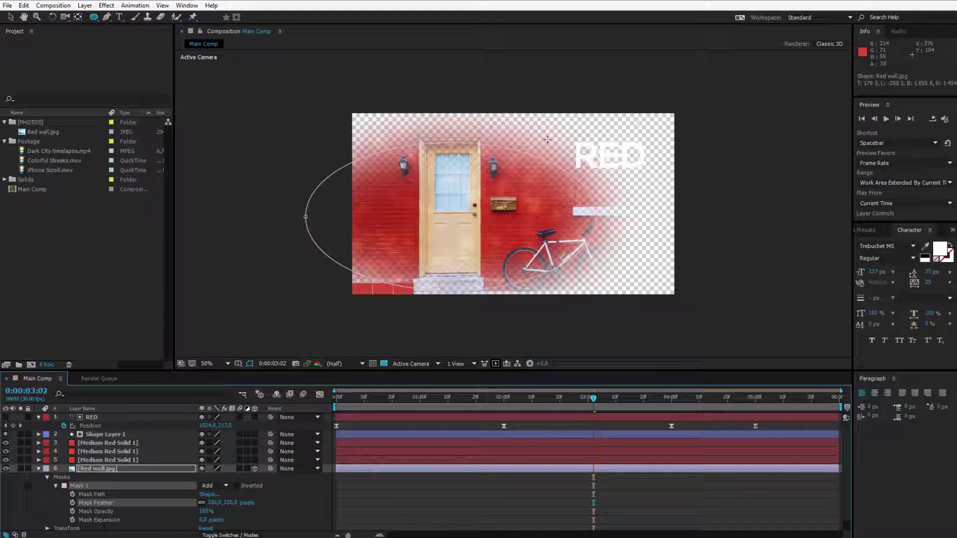
# - Delete Mask 1, draw and undo a trial ellipse mask, and show the Modes and track matte columns
pyautogui.click(106, 486)
pyautogui.press('Delete')
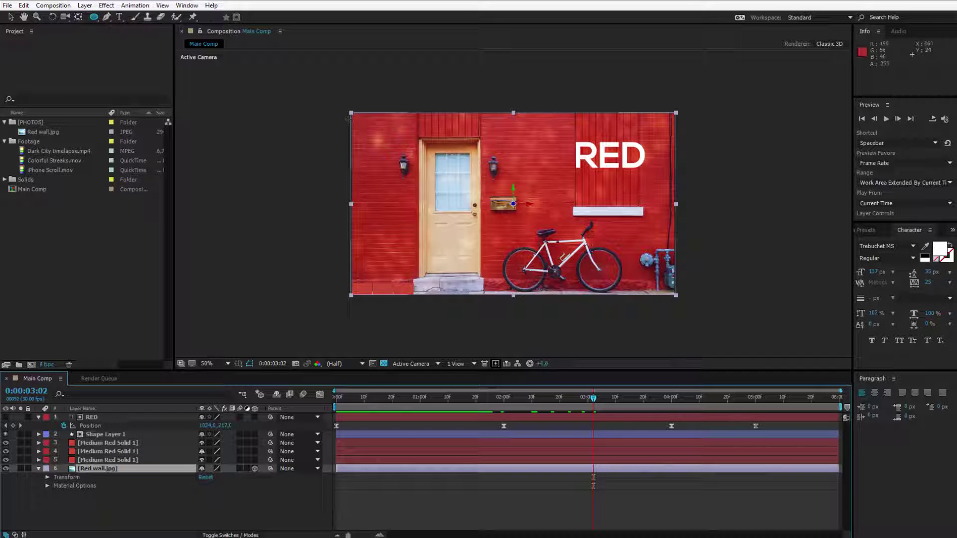
pyautogui.moveTo(316, 130); pyautogui.dragTo(590, 262)
pyautogui.hotkey('ctrl', 'z')
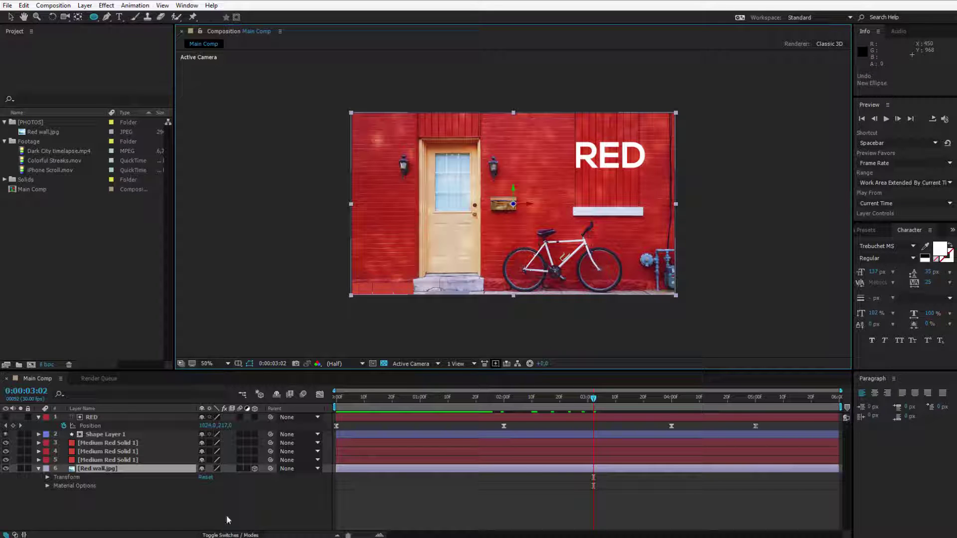
pyautogui.click(231, 535)
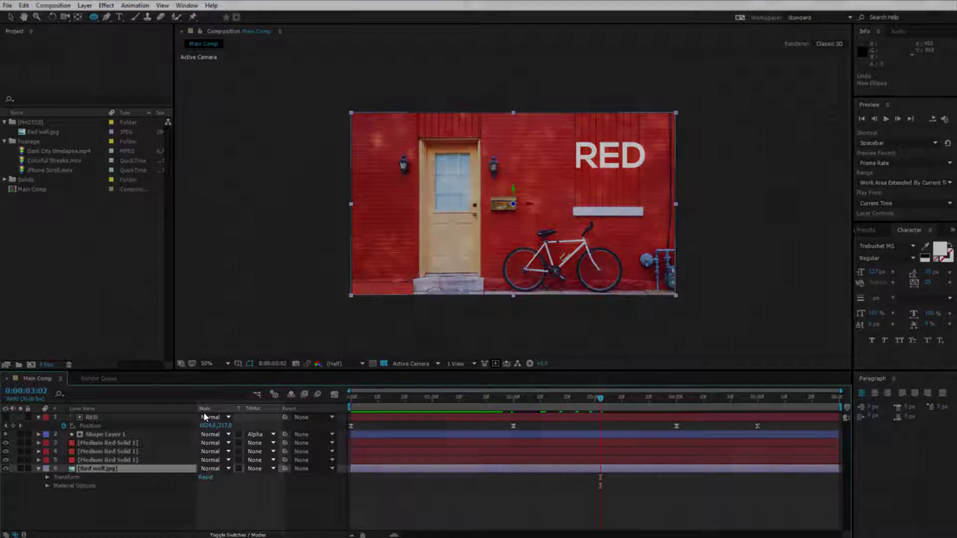
pyautogui.click(125, 435)
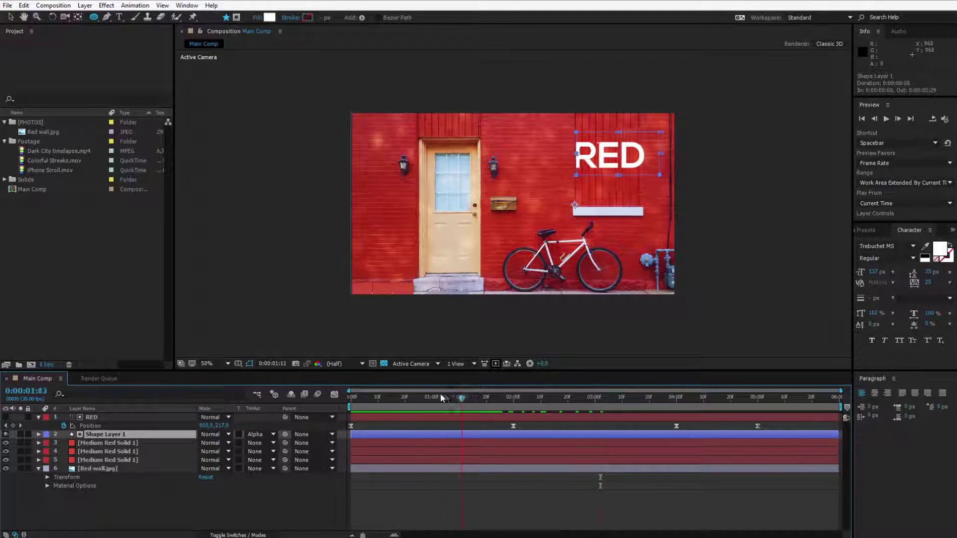
pyautogui.moveTo(441, 398); pyautogui.dragTo(500, 397)
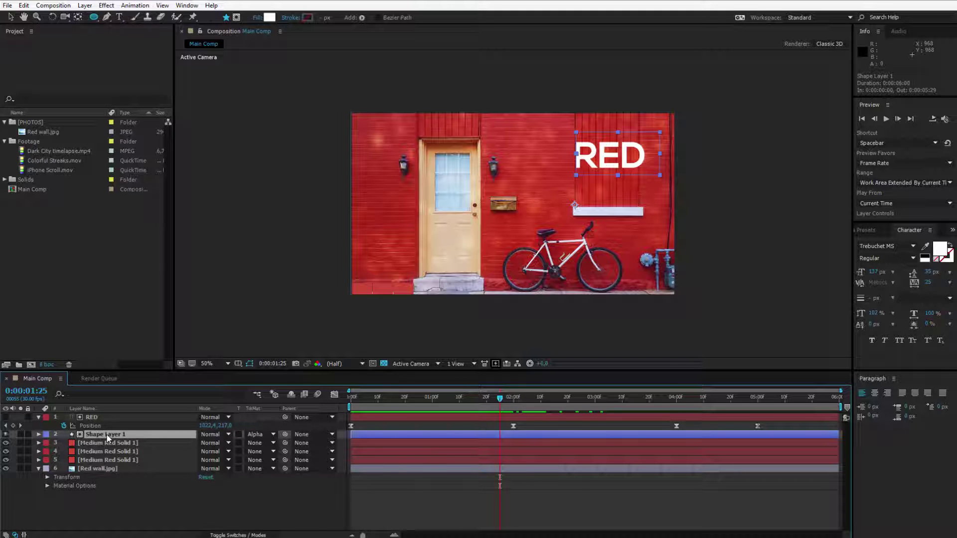
pyautogui.click(273, 435)
pyautogui.click(276, 445)
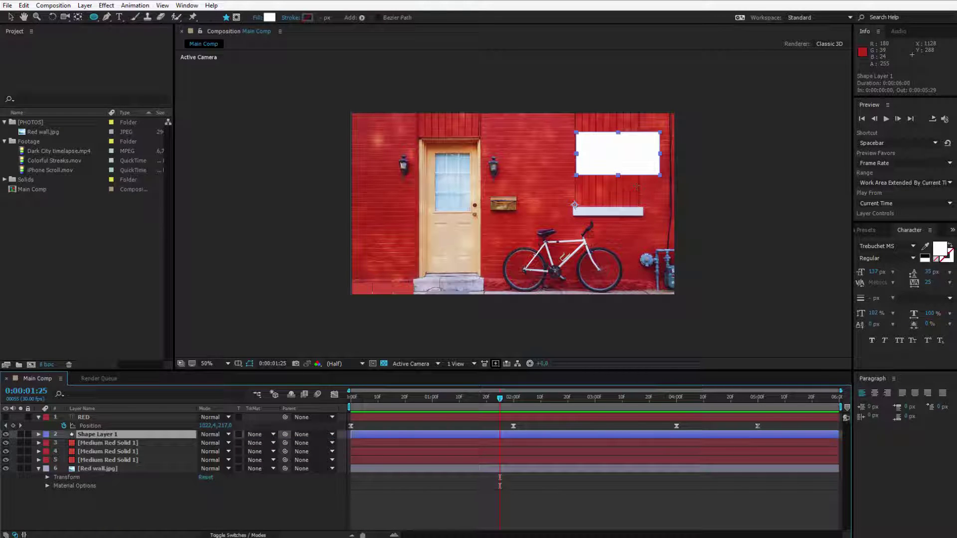
pyautogui.click(271, 434)
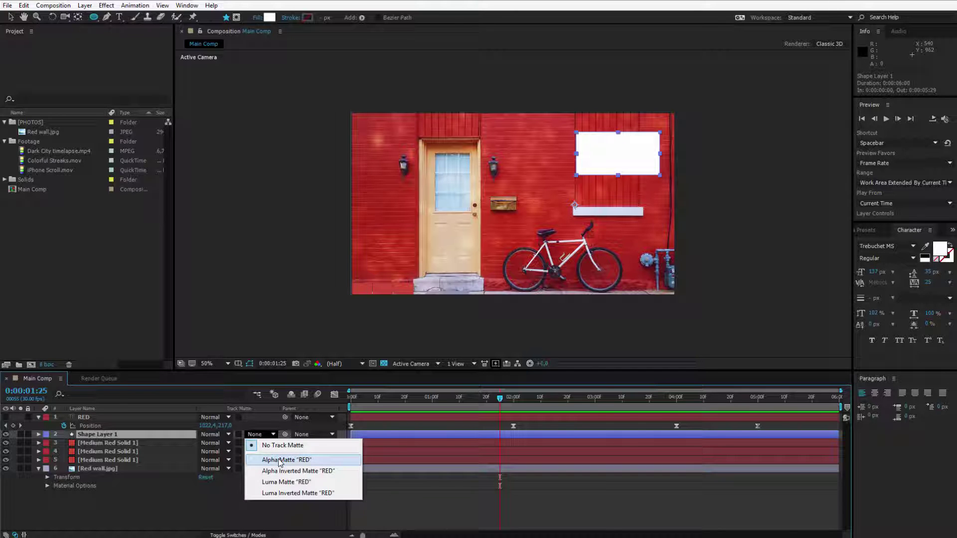
pyautogui.click(280, 460)
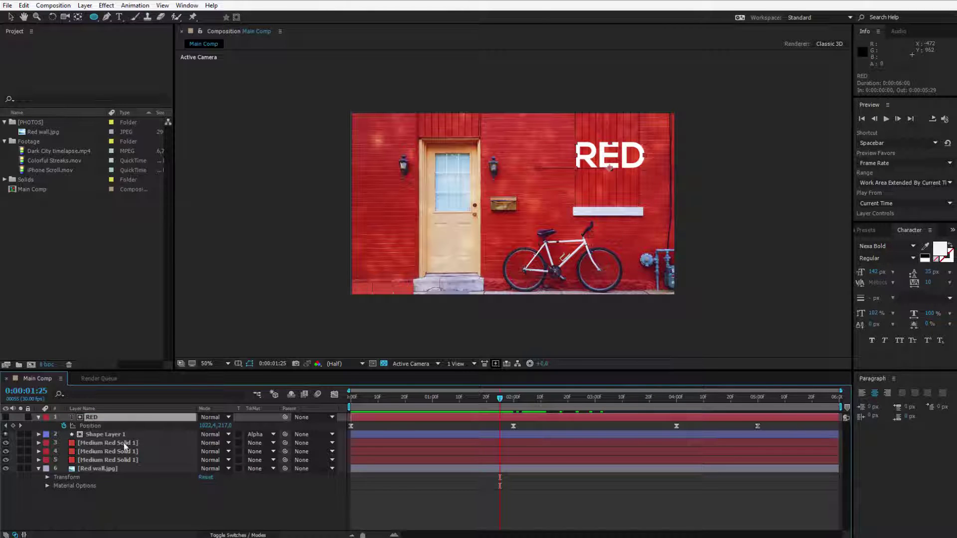
pyautogui.moveTo(502, 399)
pyautogui.mouseDown()
pyautogui.moveTo(365, 391)
pyautogui.moveTo(509, 399)
pyautogui.mouseUp()
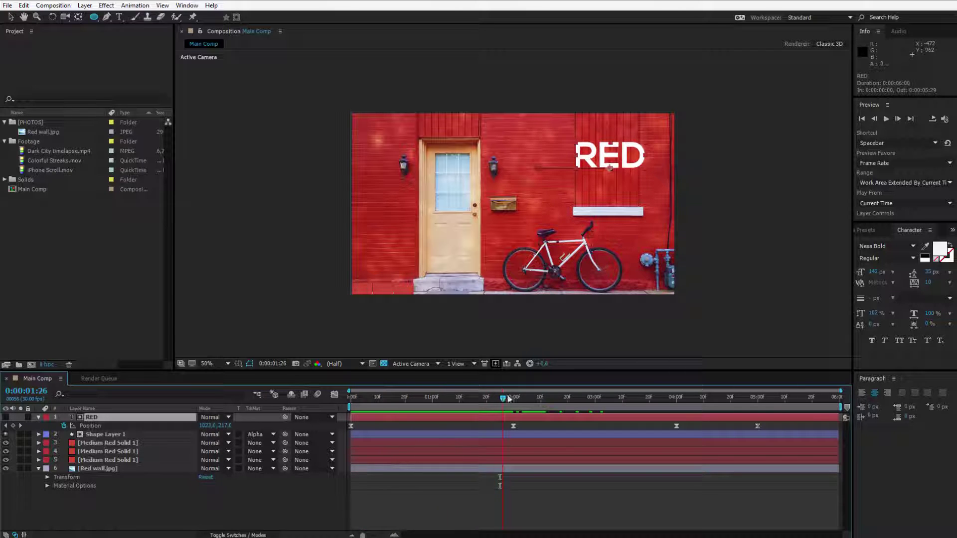